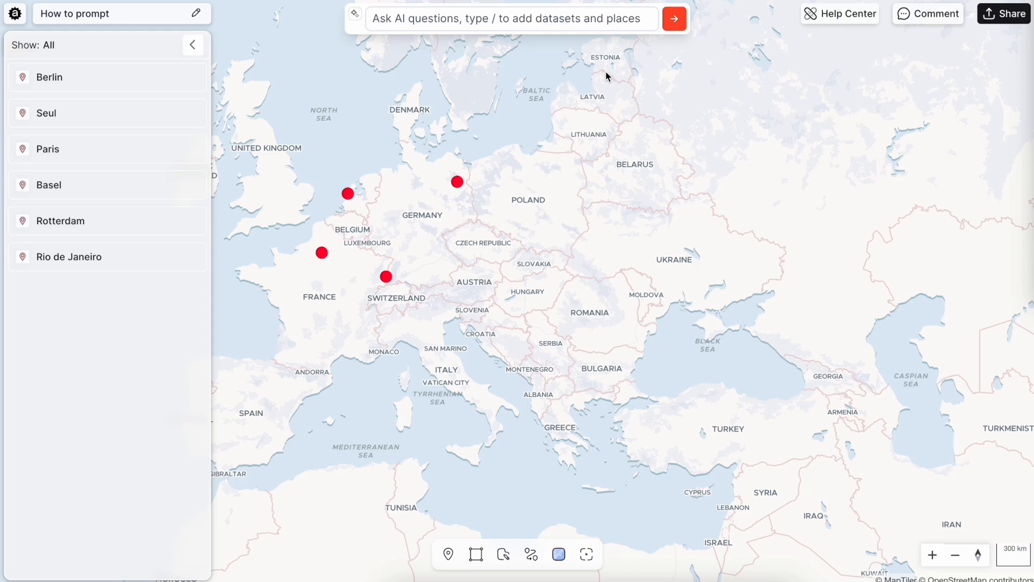
# - Ask the AI to "Find all buildings in San Marino" and add the result as a dataset
pyautogui.click(570, 24)
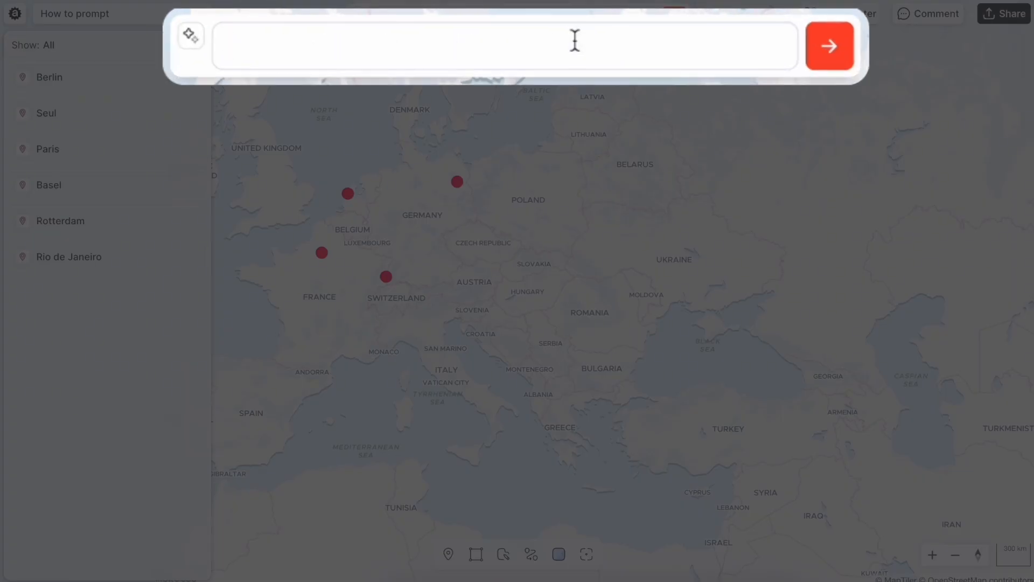
pyautogui.write('Find all b')
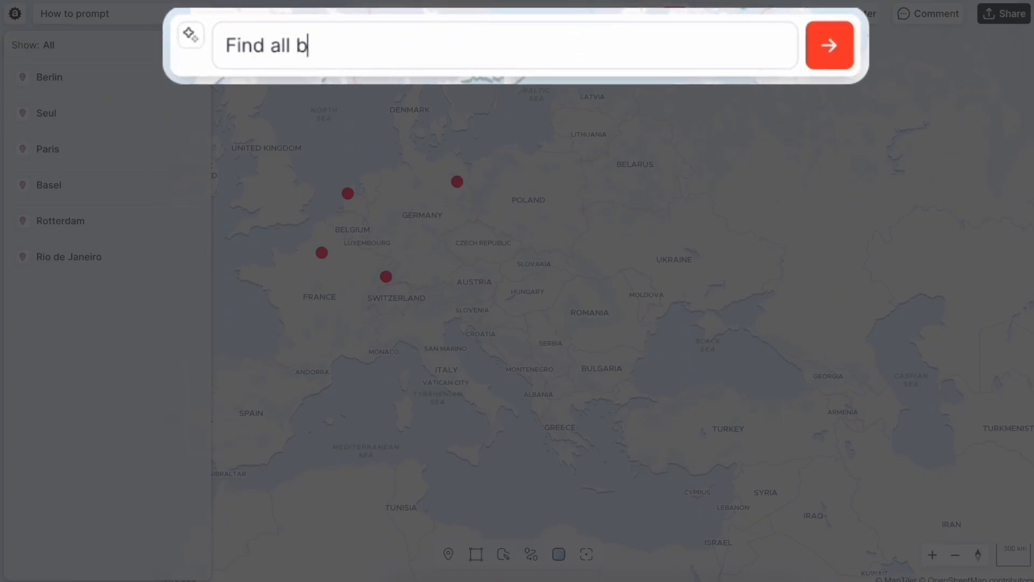
pyautogui.write('uilding in San Marino')
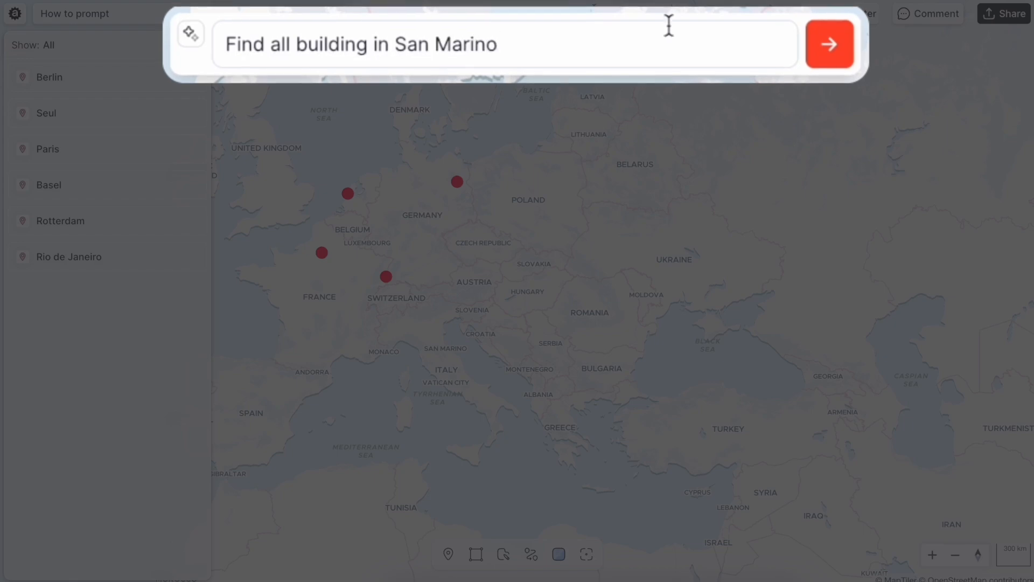
pyautogui.click(832, 52)
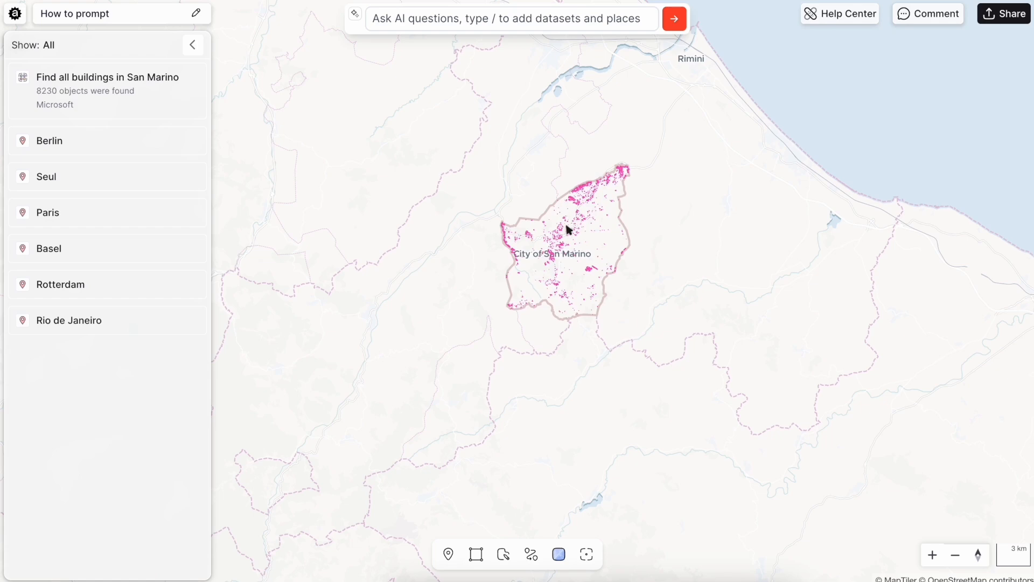
# - Inspect the height and confidence attributes of two individual buildings in the San Marino dataset
pyautogui.scroll(10, 568, 229)
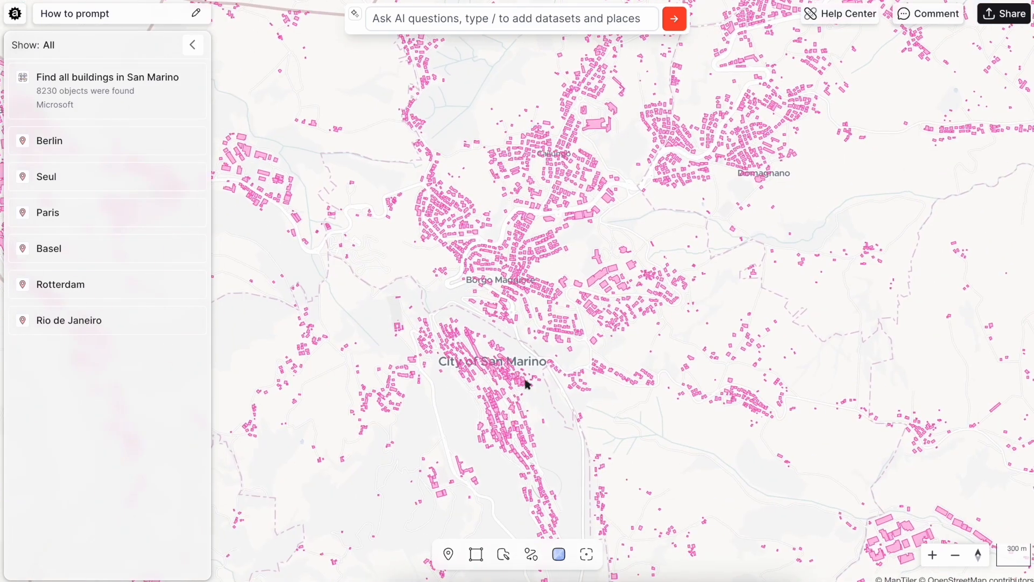
pyautogui.click(731, 383)
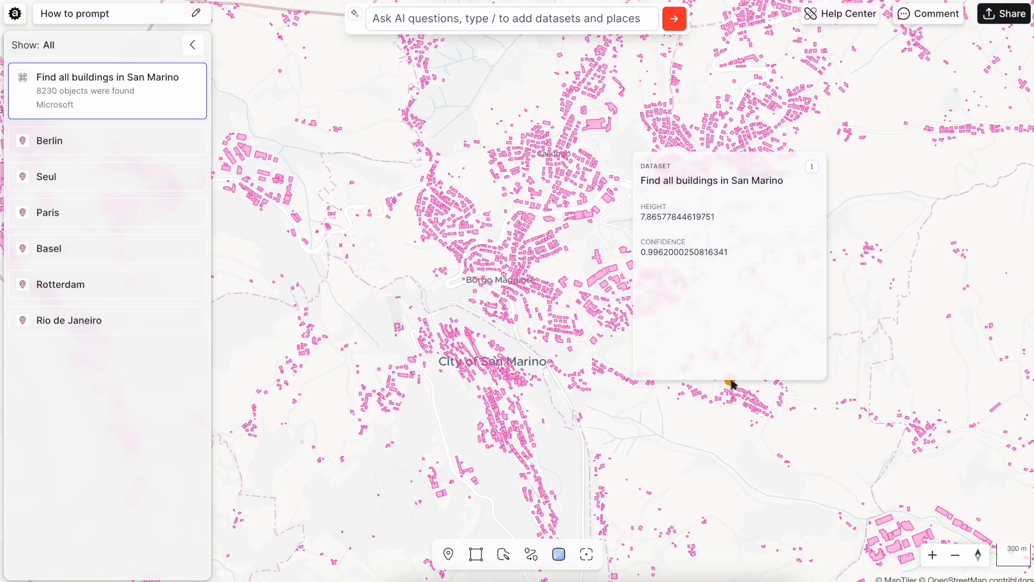
pyautogui.click(423, 241)
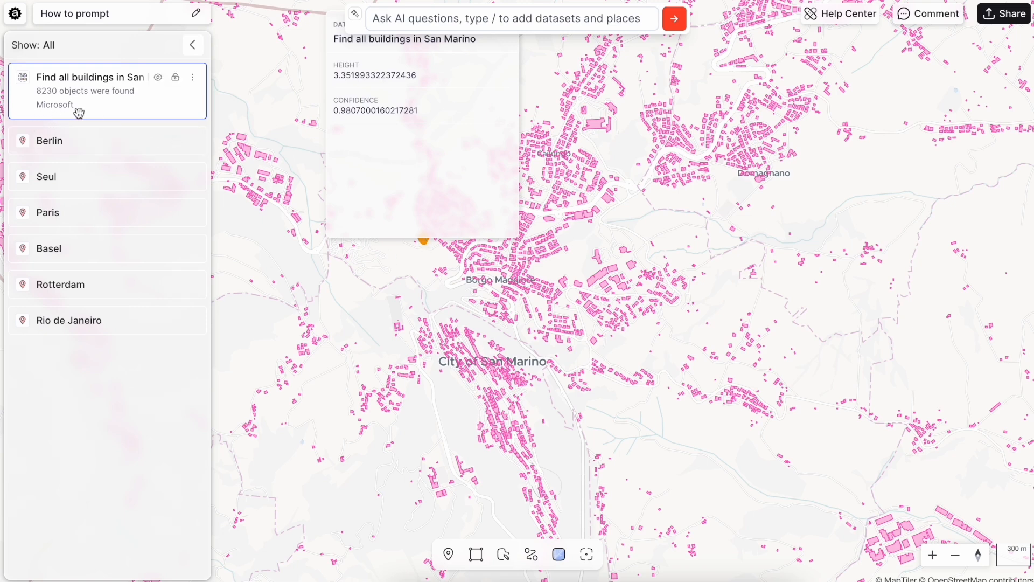
pyautogui.click(440, 350)
pyautogui.click(466, 27)
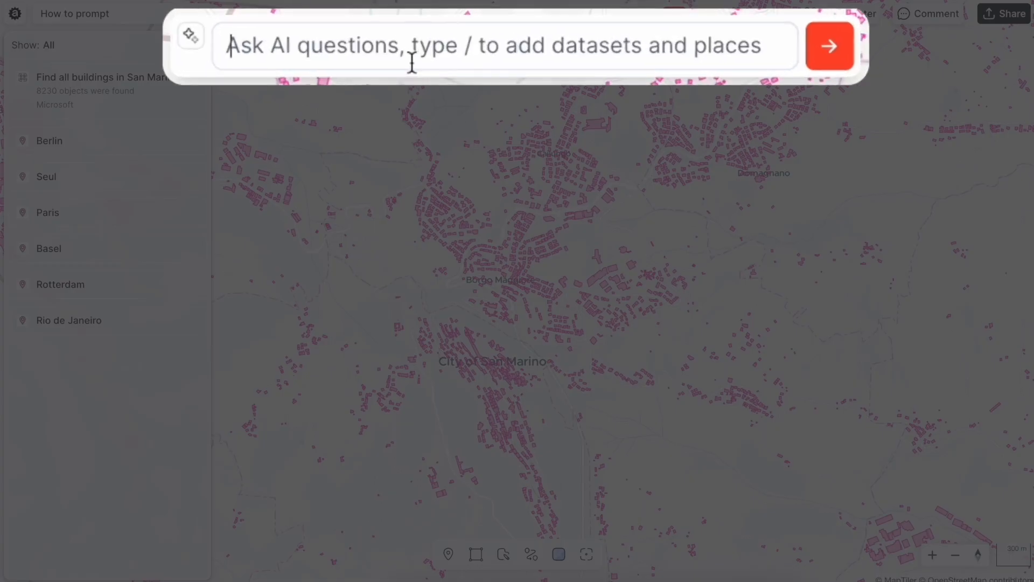
pyautogui.write('Find ')
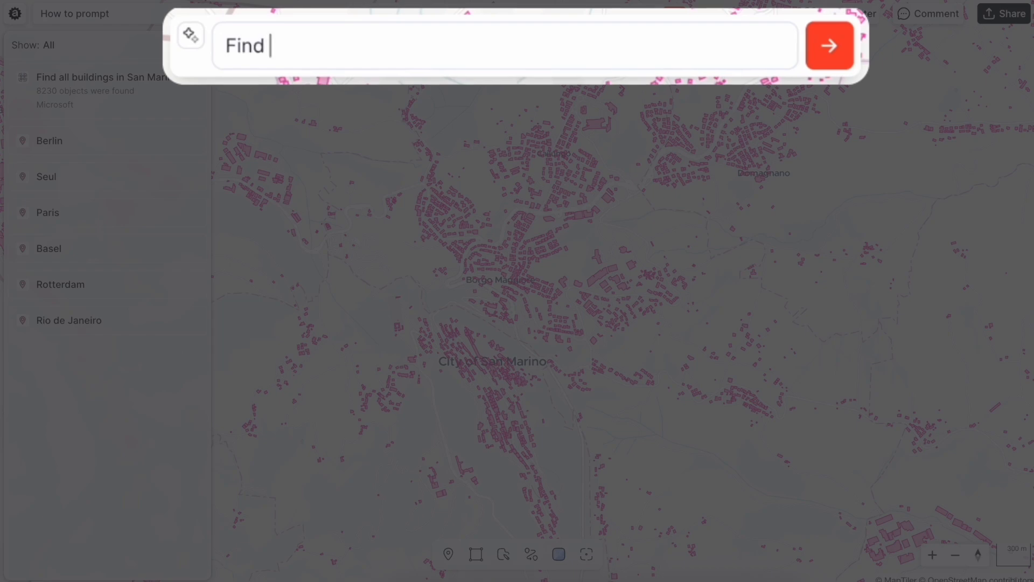
pyautogui.write('all buildi')
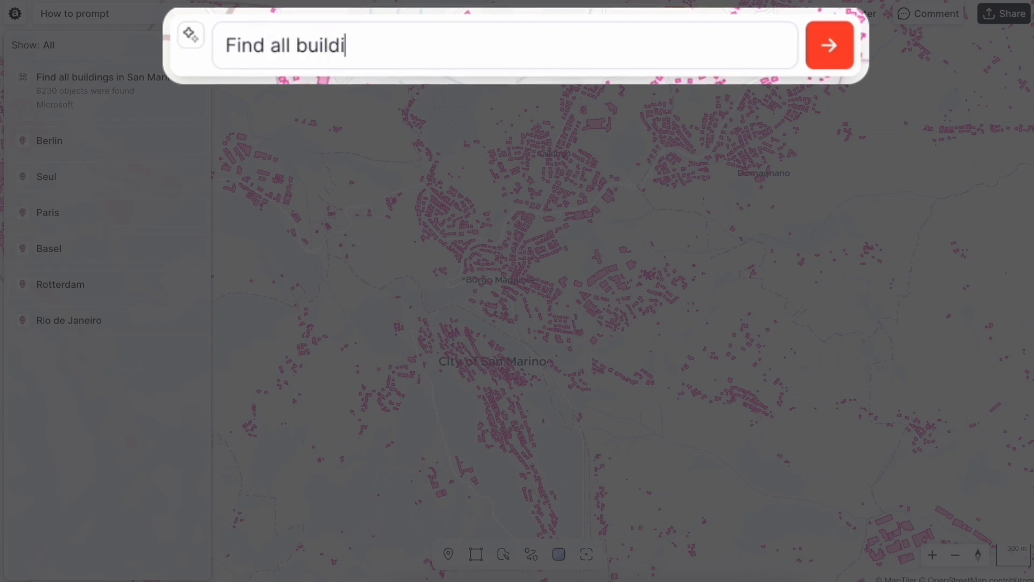
pyautogui.write('ngs in San Marino')
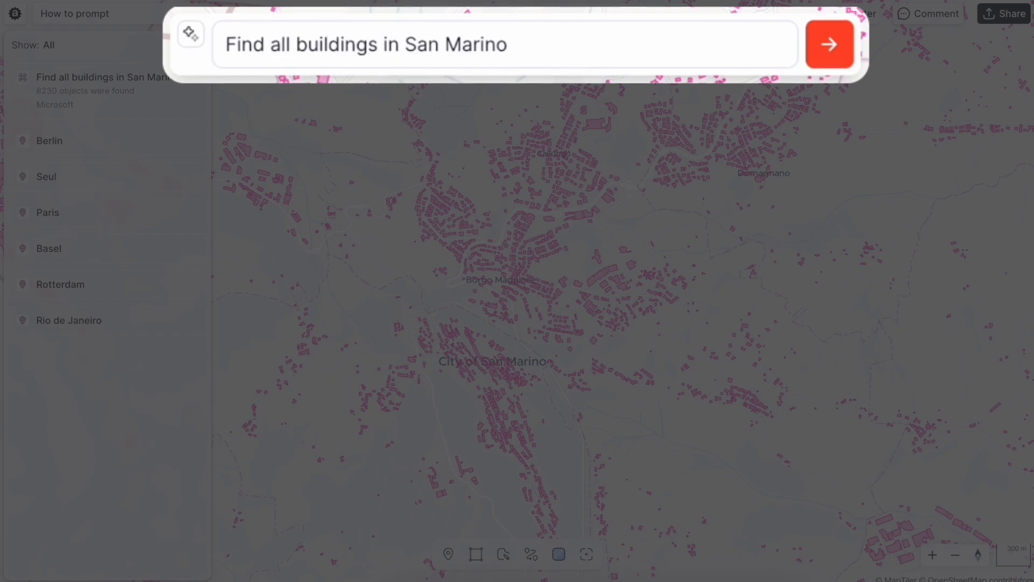
pyautogui.write(' @osm')
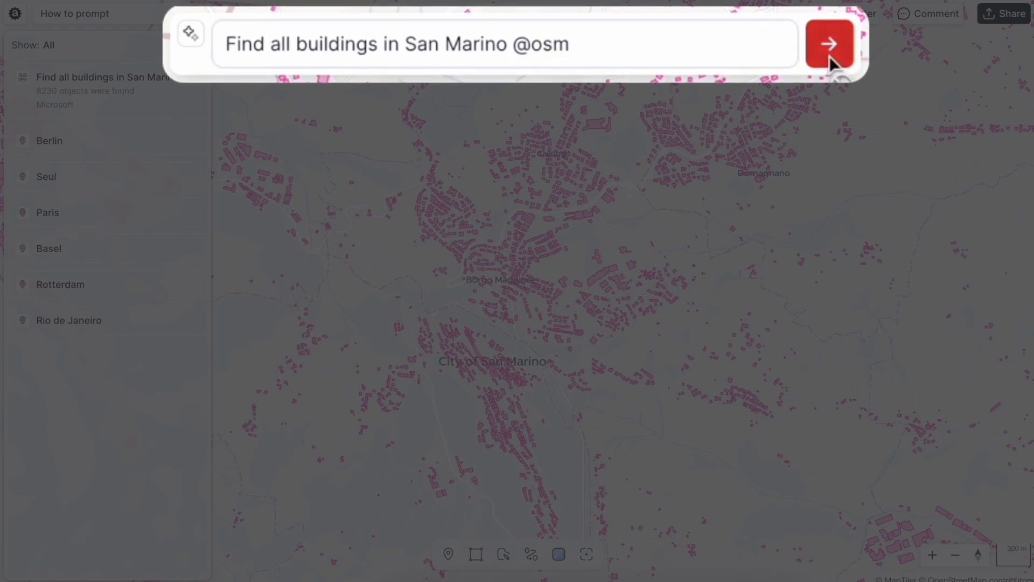
pyautogui.click(829, 56)
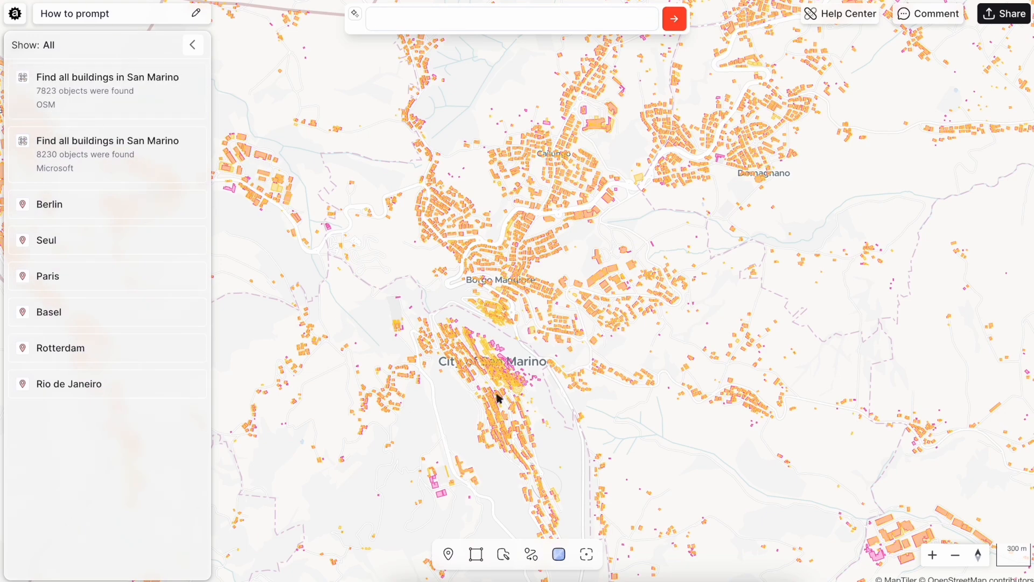
# - Hide the Microsoft buildings dataset so only the OSM buildings are drawn in the City of San Marino
pyautogui.scroll(10, 486, 353)
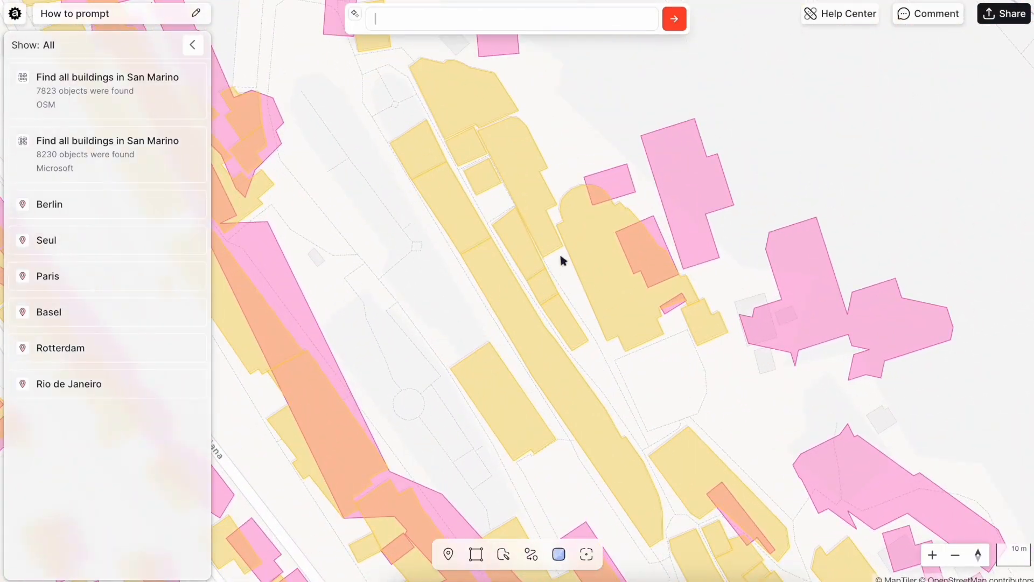
pyautogui.moveTo(556, 171); pyautogui.dragTo(470, 224)
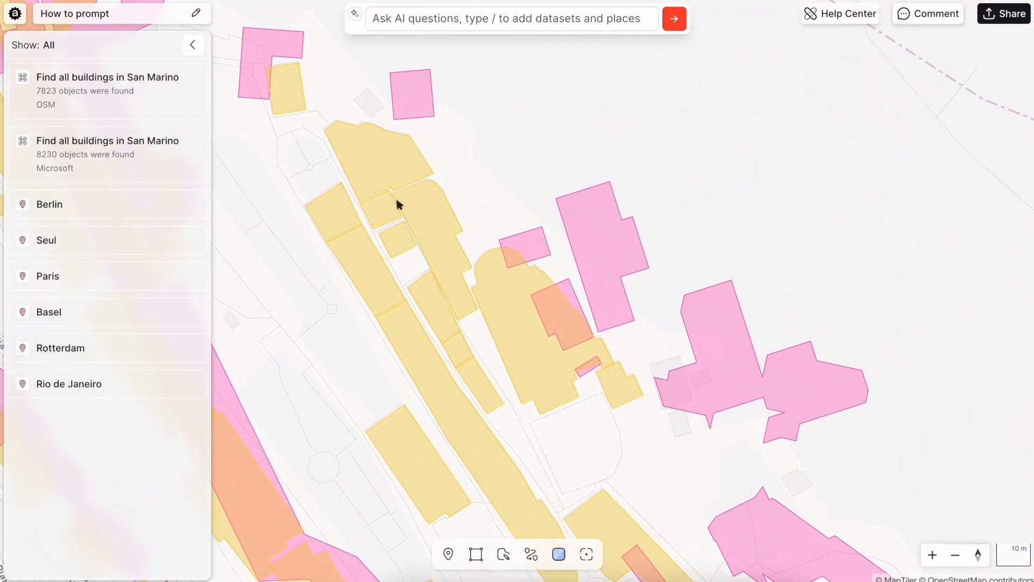
pyautogui.click(164, 141)
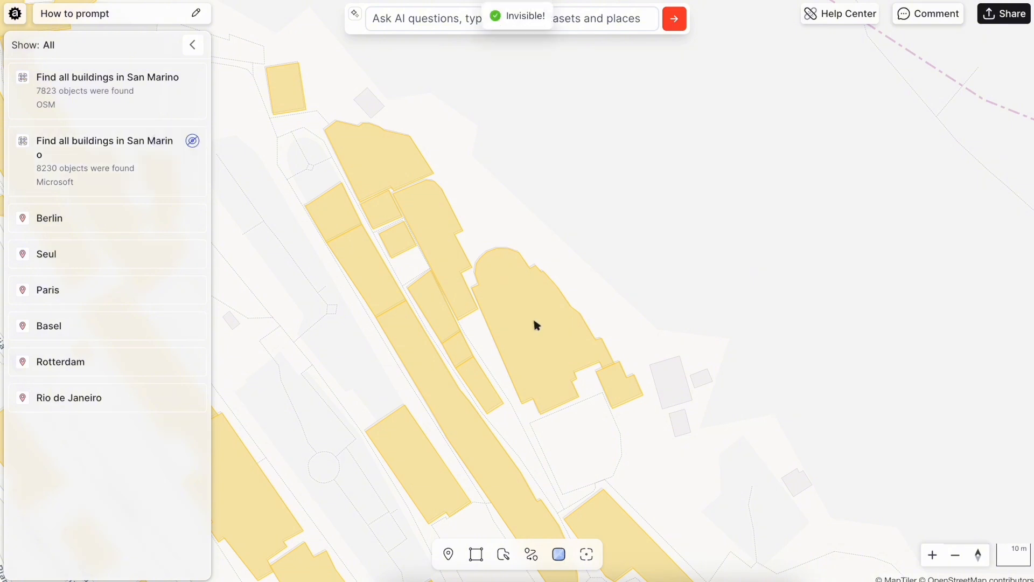
# - Select the Basilica di San Marino in the OSM dataset and copy its footprint to the map elements
pyautogui.click(536, 323)
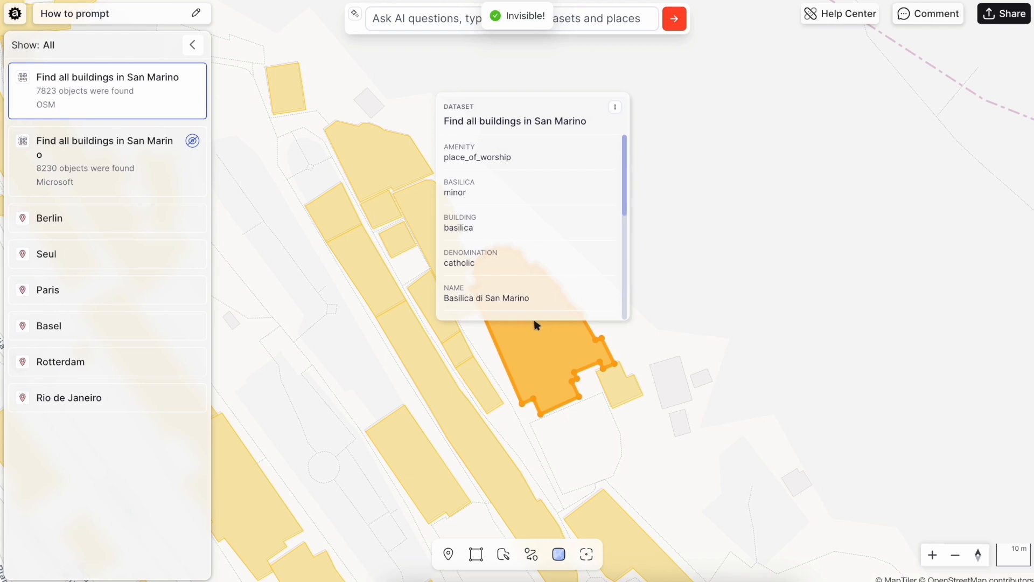
pyautogui.click(615, 112)
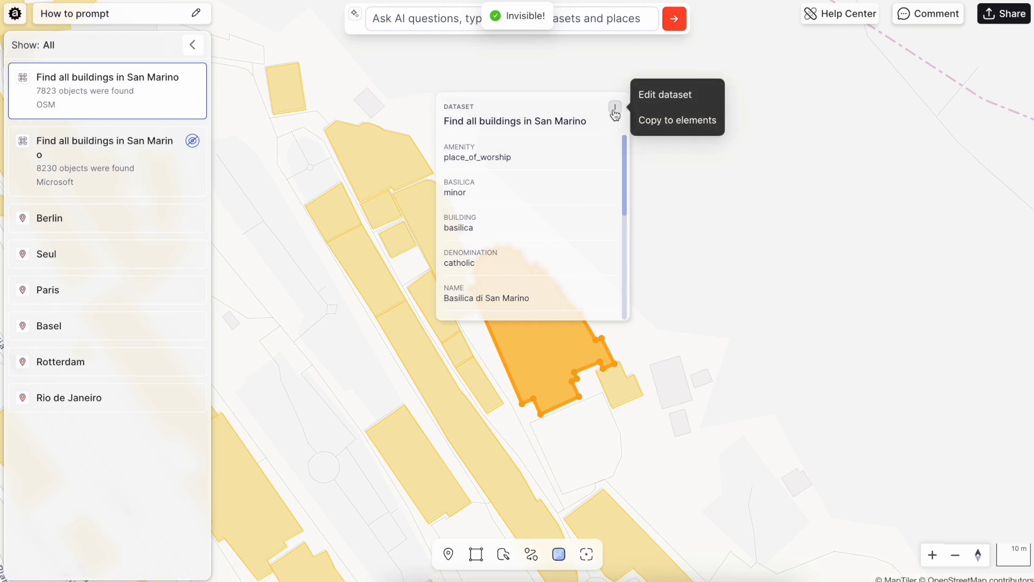
pyautogui.click(668, 123)
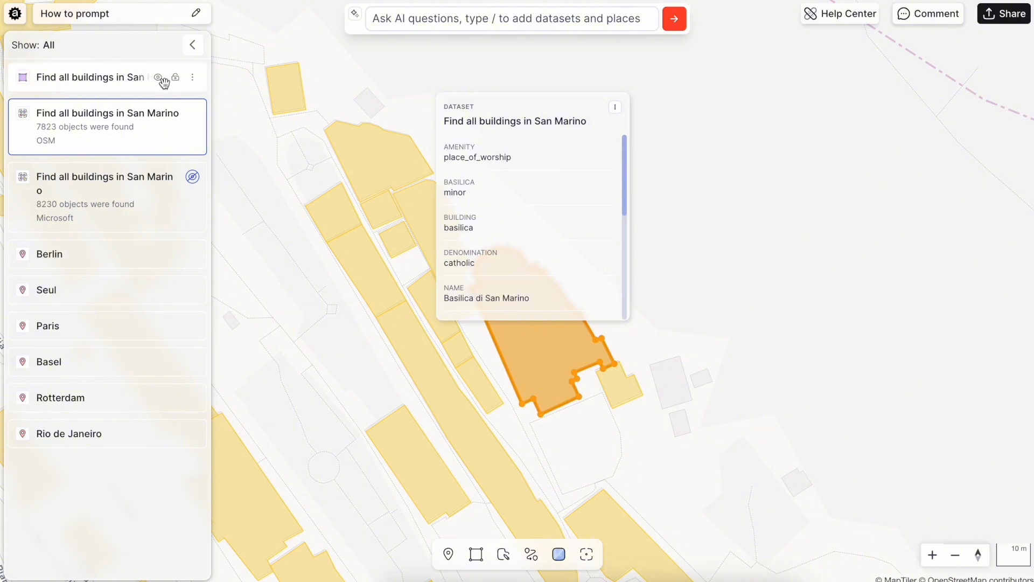
# - Hide the OSM buildings dataset and the copied basilica footprint
pyautogui.click(166, 112)
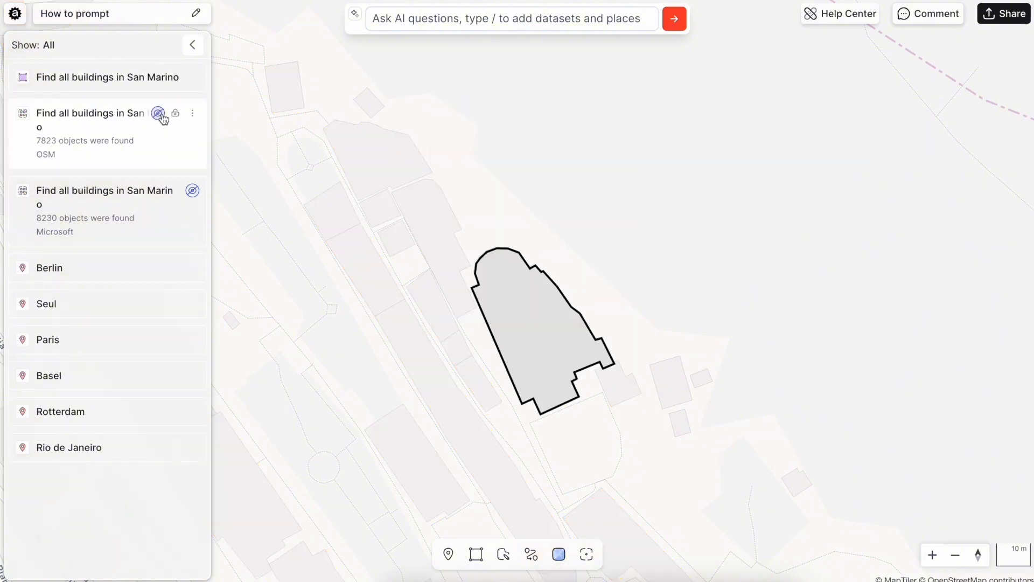
pyautogui.click(513, 340)
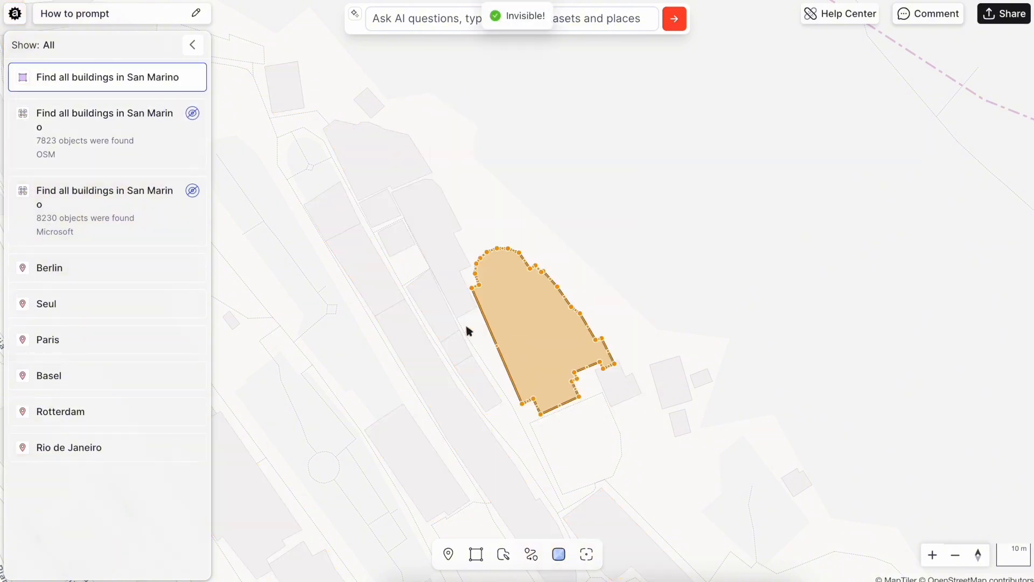
pyautogui.click(439, 357)
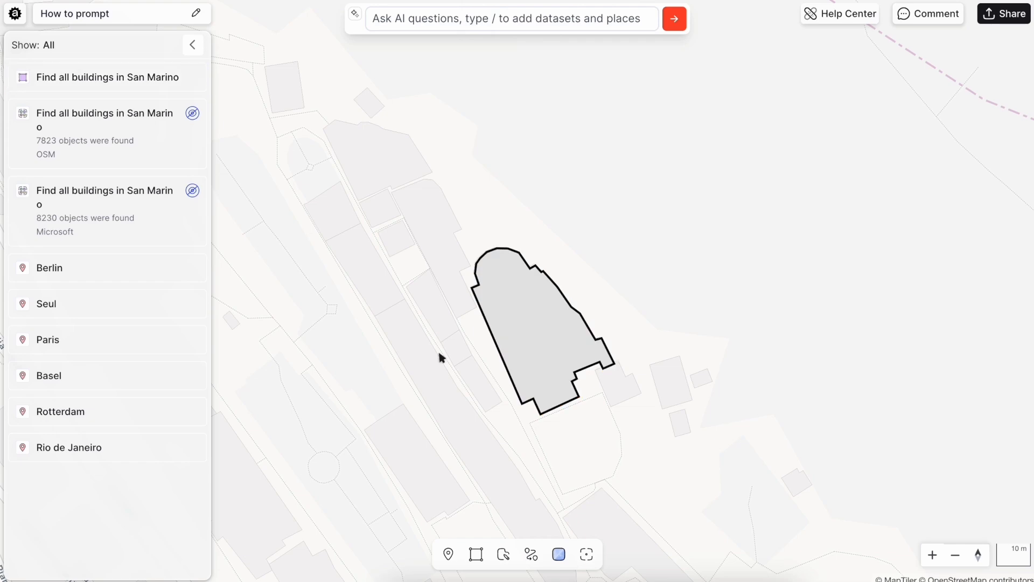
pyautogui.click(160, 77)
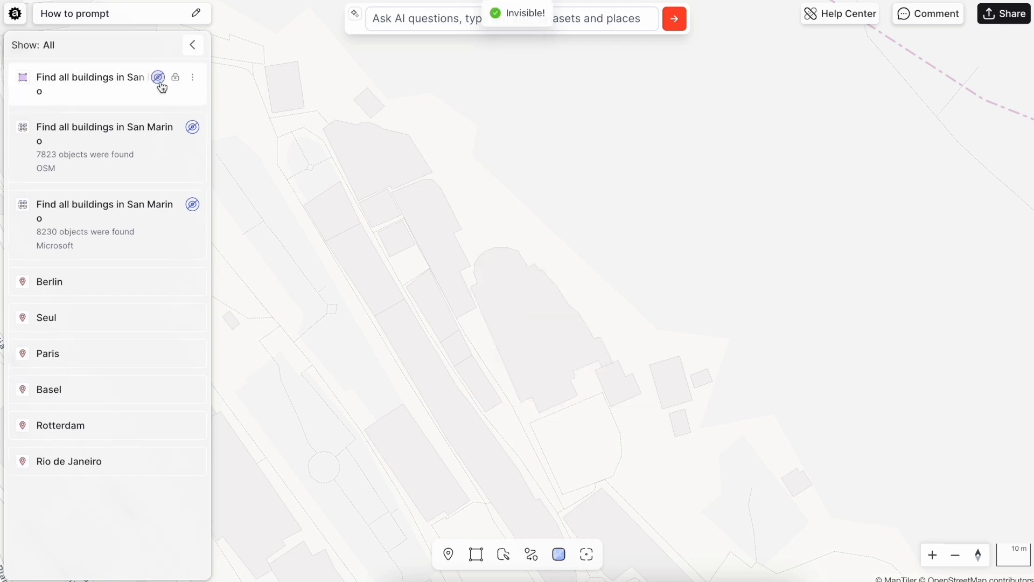
# - Go to the saved Berlin place and submit the AI prompt "Parks in Berlin"
pyautogui.click(69, 290)
pyautogui.click(468, 17)
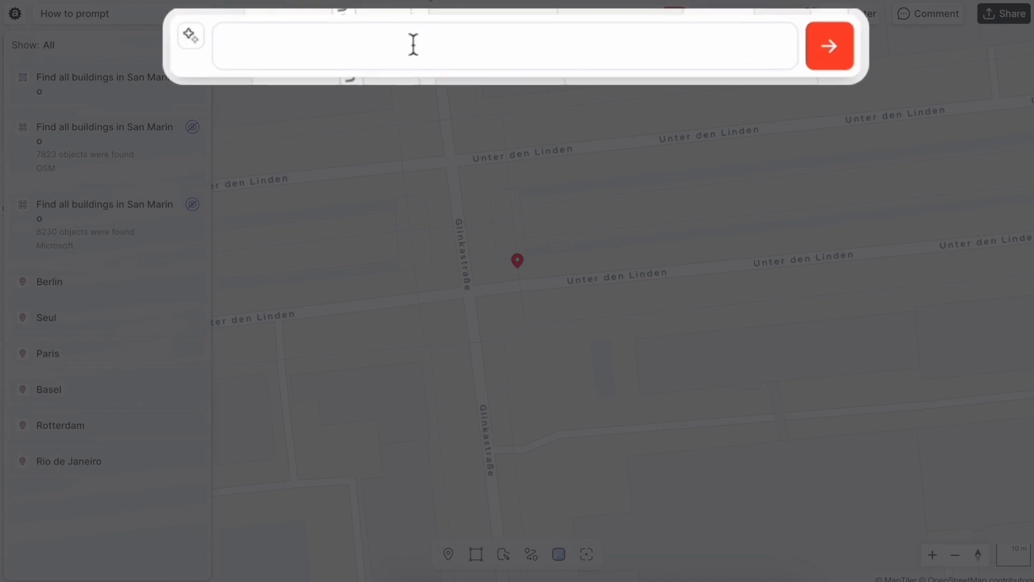
pyautogui.write('Parks in Berlin')
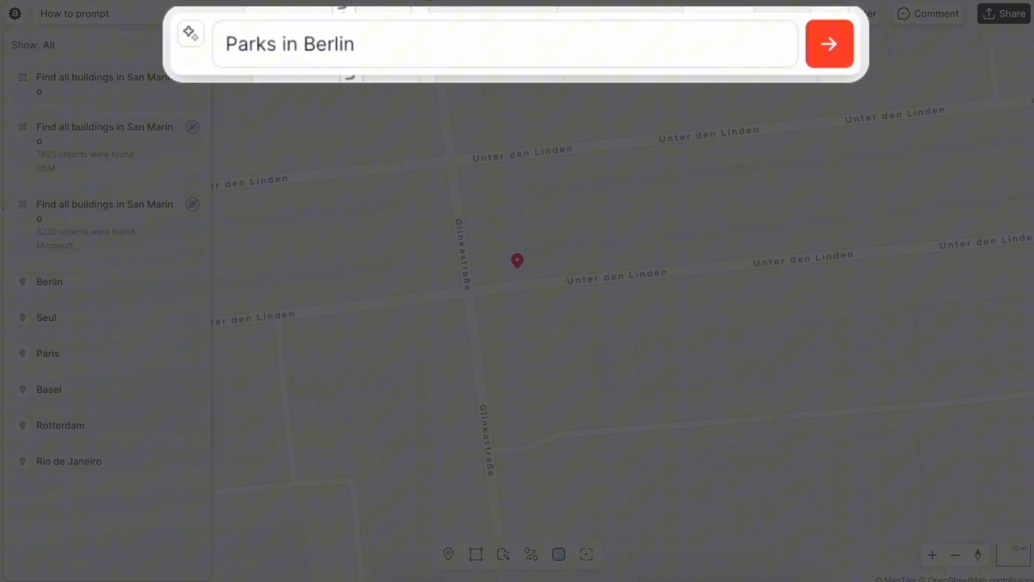
pyautogui.press('Return')
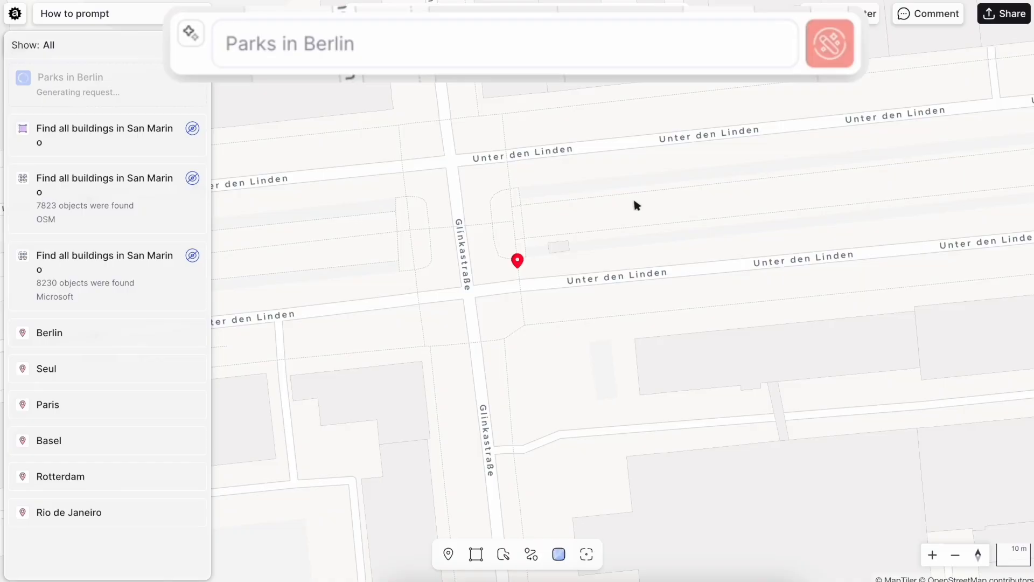
# - Inspect the attributes of the Grunewald dog park and of Britzer Garten in the Berlin parks dataset
pyautogui.scroll(-10, 633, 209)
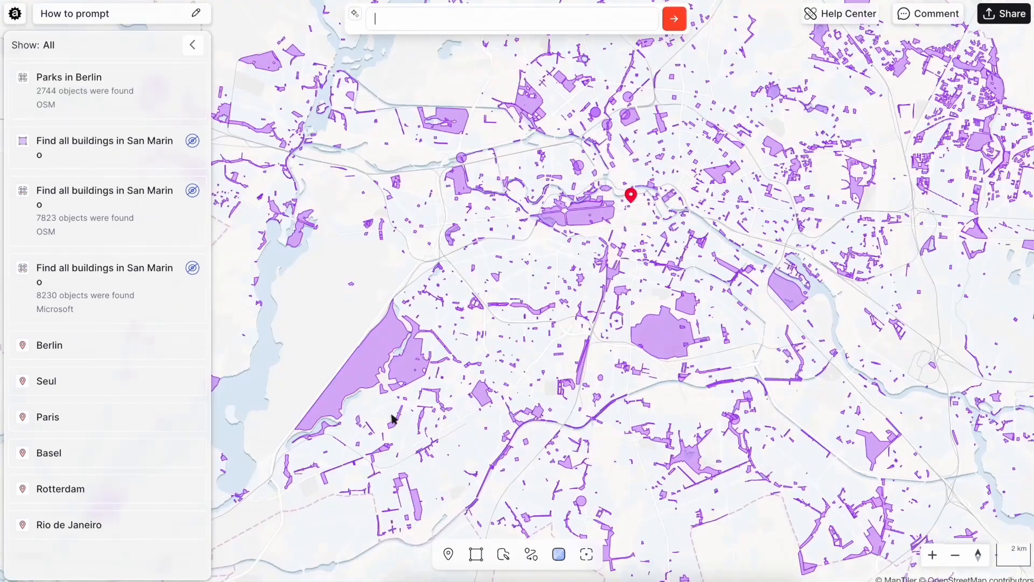
pyautogui.click(410, 375)
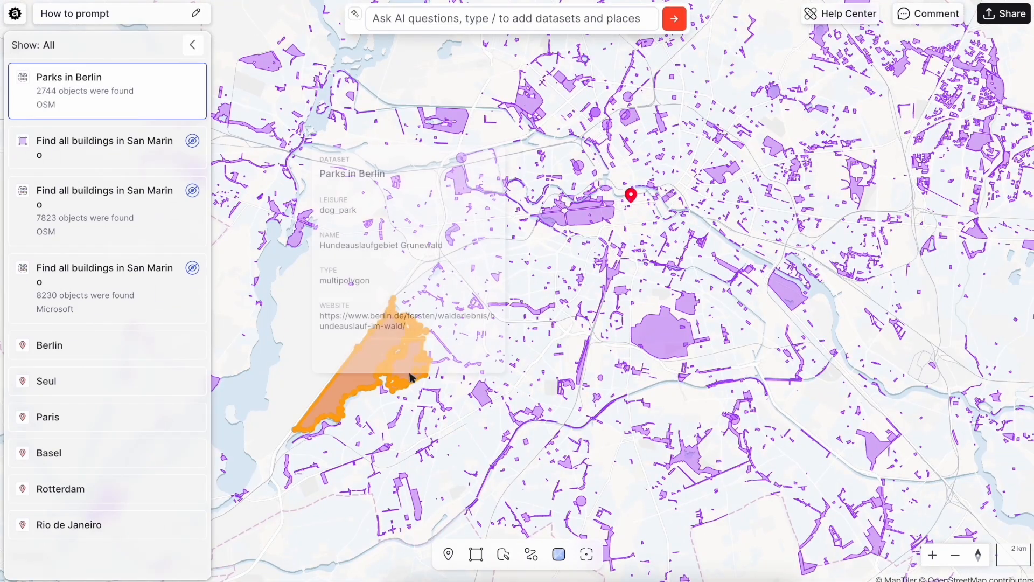
pyautogui.click(697, 469)
pyautogui.scroll(-8, 701, 455)
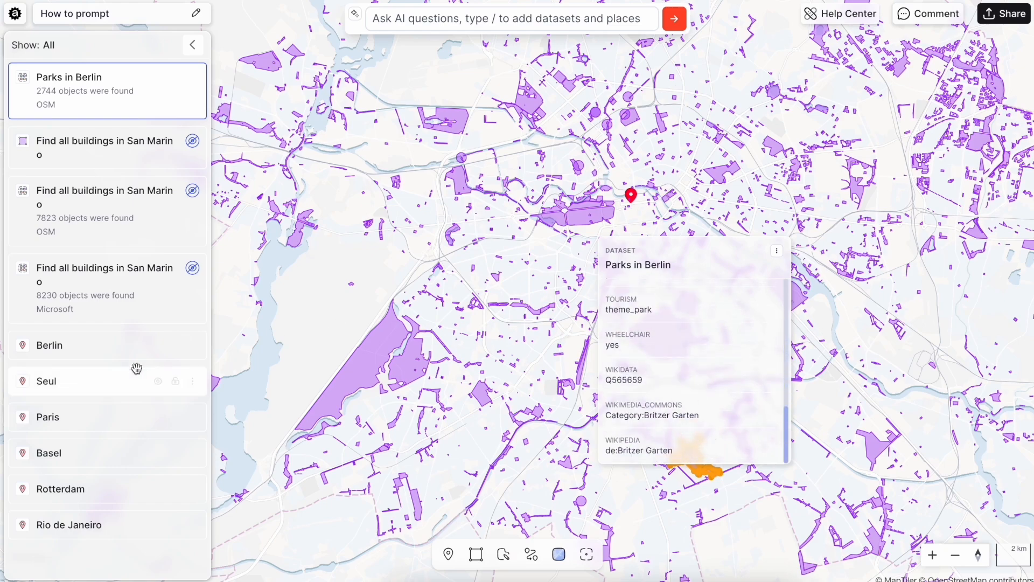
# - Go to the saved Seul place, submit the AI prompt "Main streets in Seul" and view the resulting street network
pyautogui.click(114, 385)
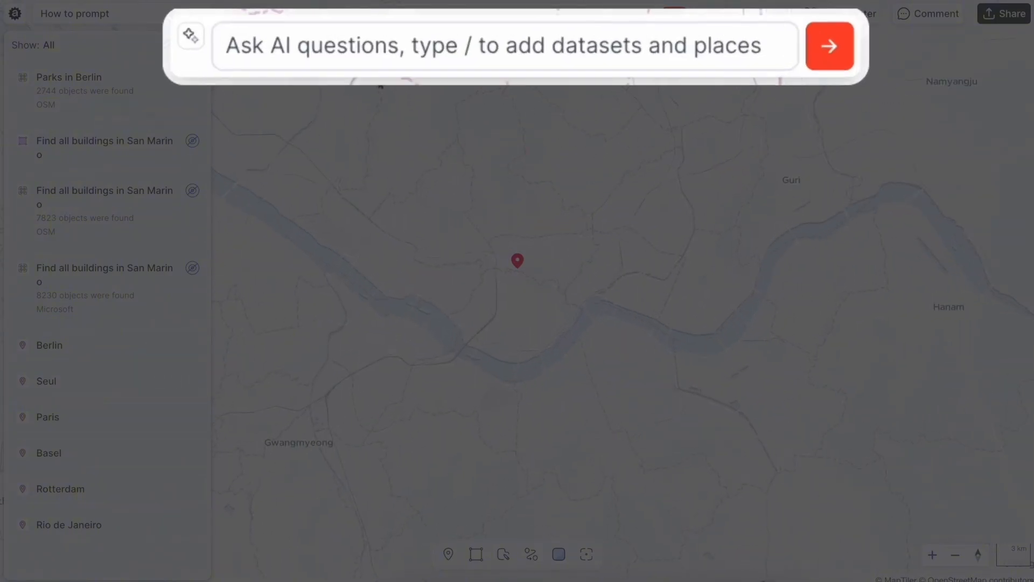
pyautogui.click(312, 51)
pyautogui.write('Main str')
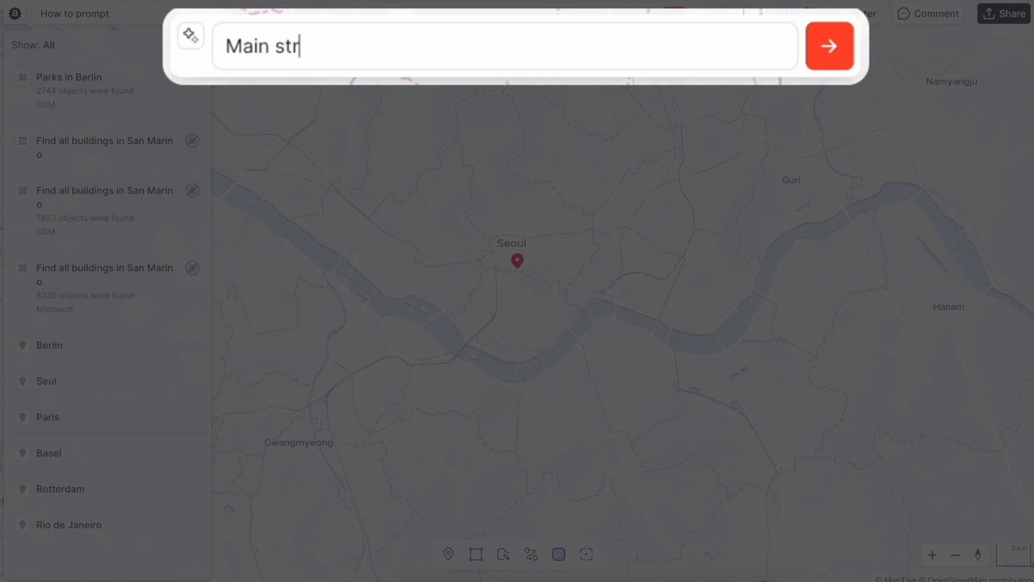
pyautogui.write('eets in Se')
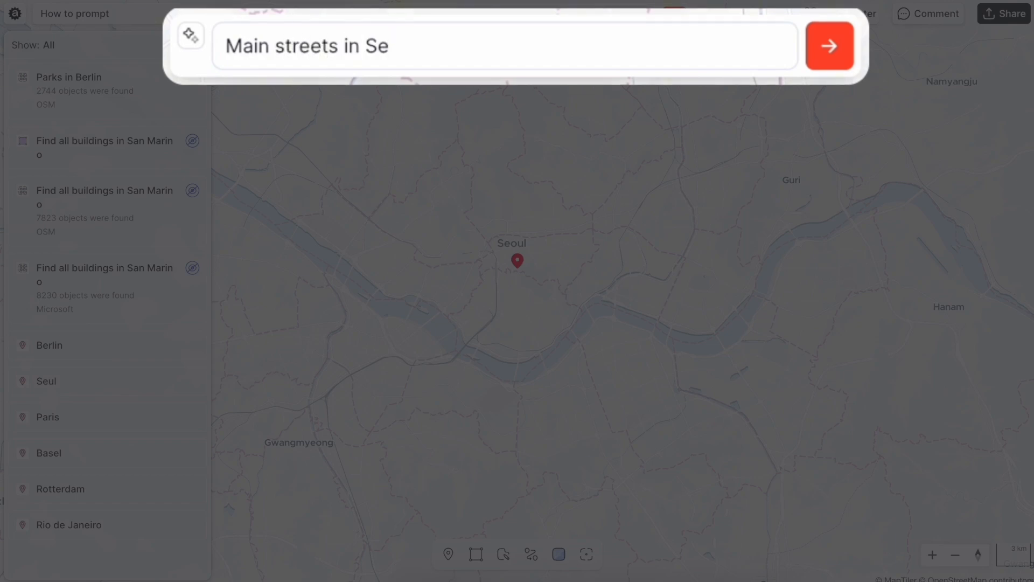
pyautogui.write('ul')
pyautogui.click(827, 46)
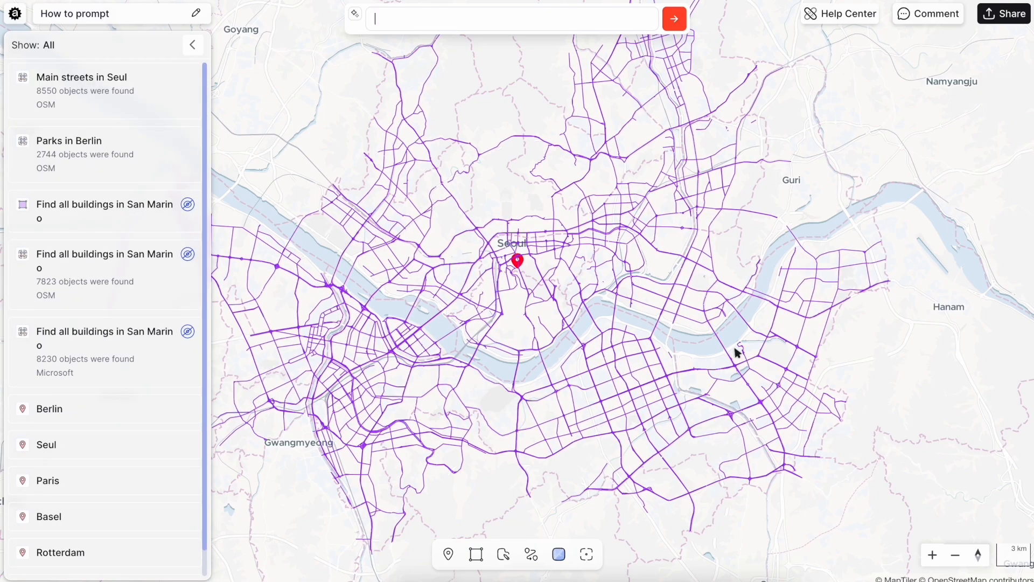
pyautogui.scroll(5, 509, 264)
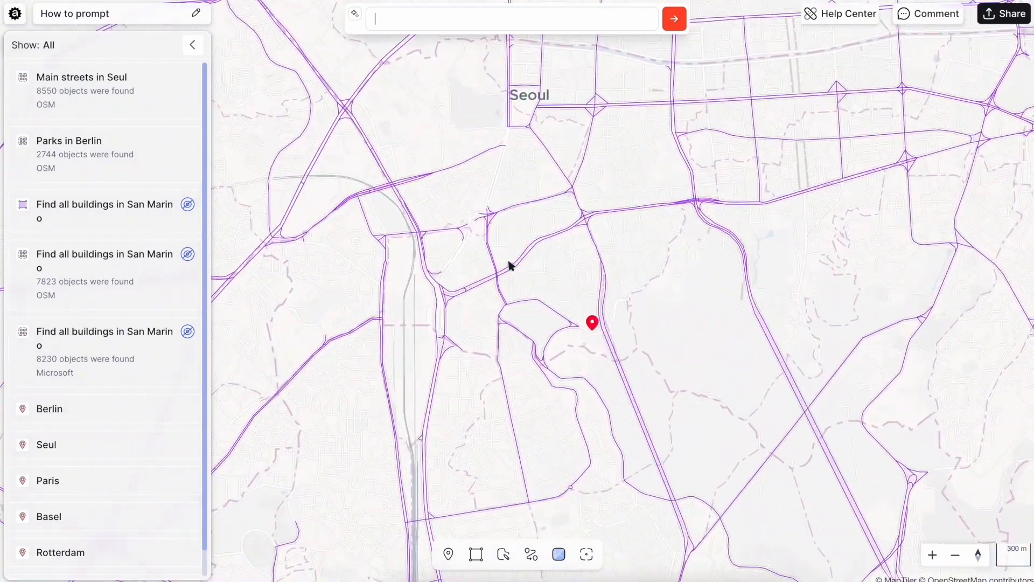
pyautogui.scroll(-1, 509, 264)
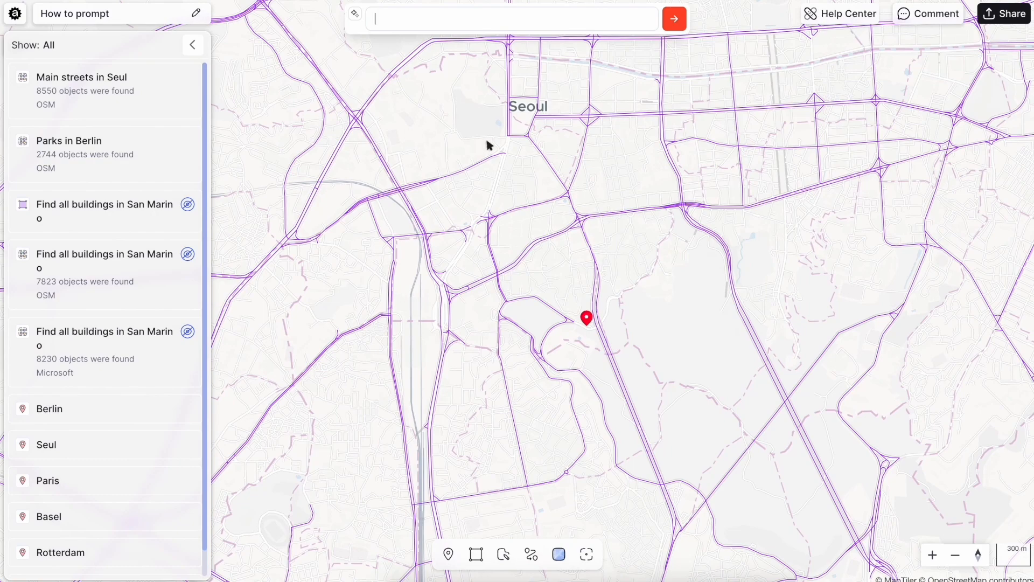
# - Look over the wider main street network of Seoul and go to the saved Paris place
pyautogui.scroll(-3, 423, 366)
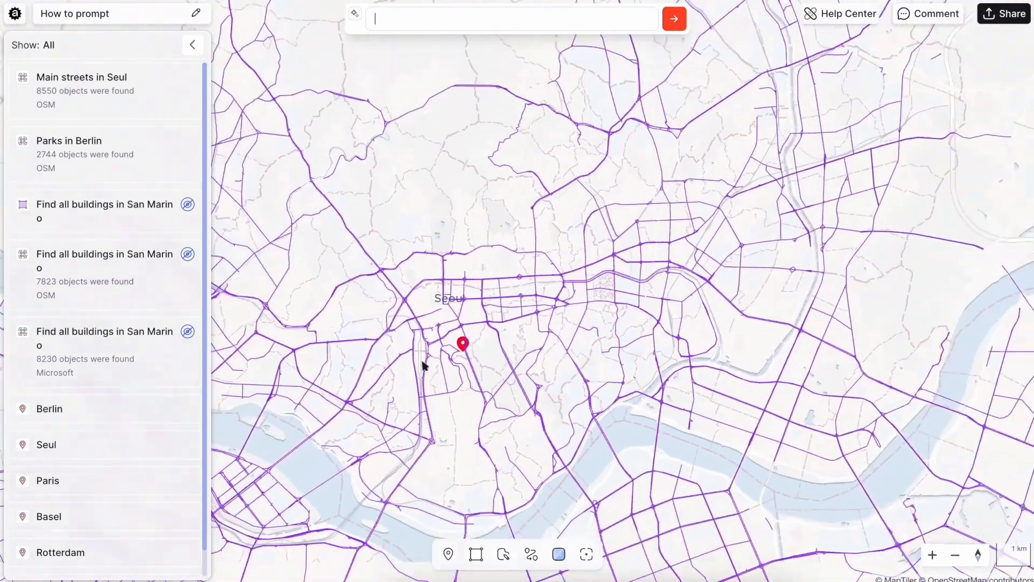
pyautogui.scroll(-2, 423, 366)
pyautogui.moveTo(422, 364); pyautogui.dragTo(449, 201)
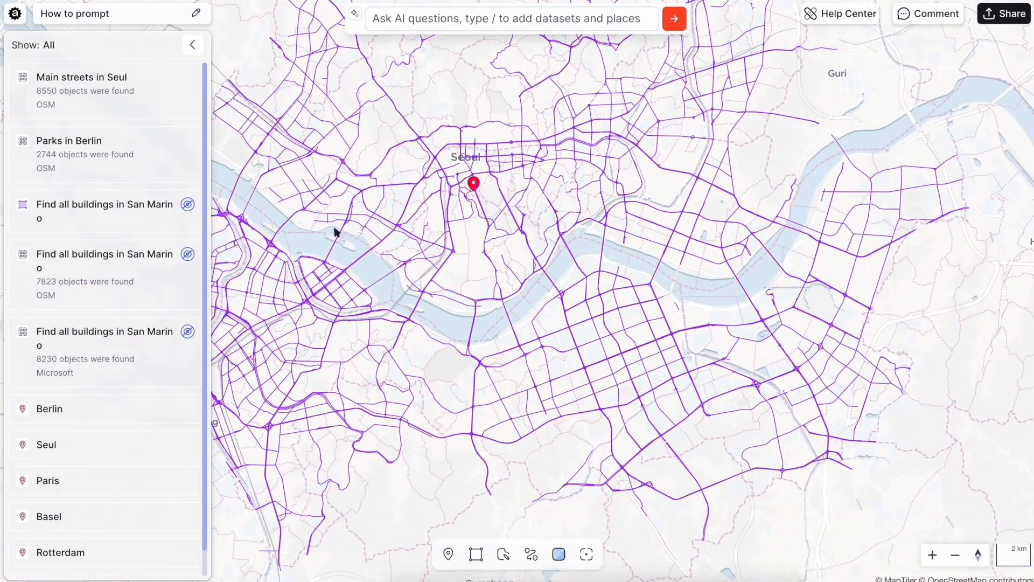
pyautogui.click(100, 492)
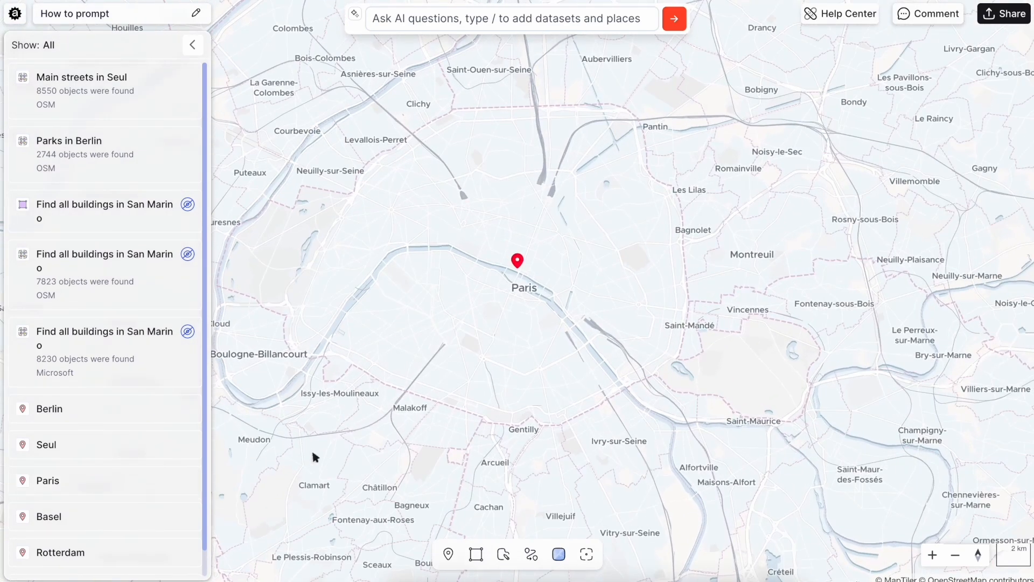
pyautogui.scroll(-3, 332, 448)
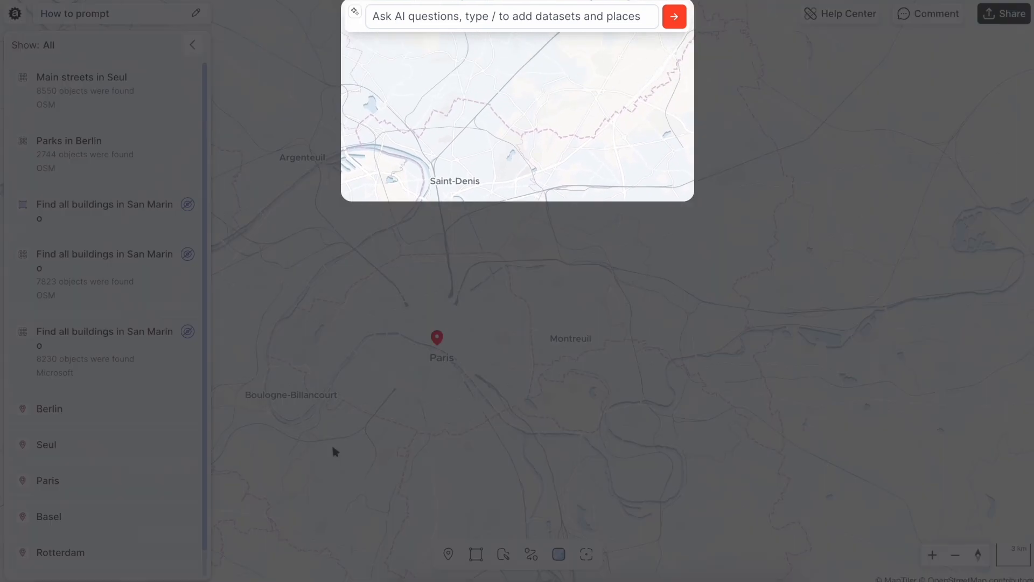
# - Submit the suggested place "Paris, France" as an AI prompt to add the city's boundary to the map
pyautogui.click(412, 24)
pyautogui.write('/')
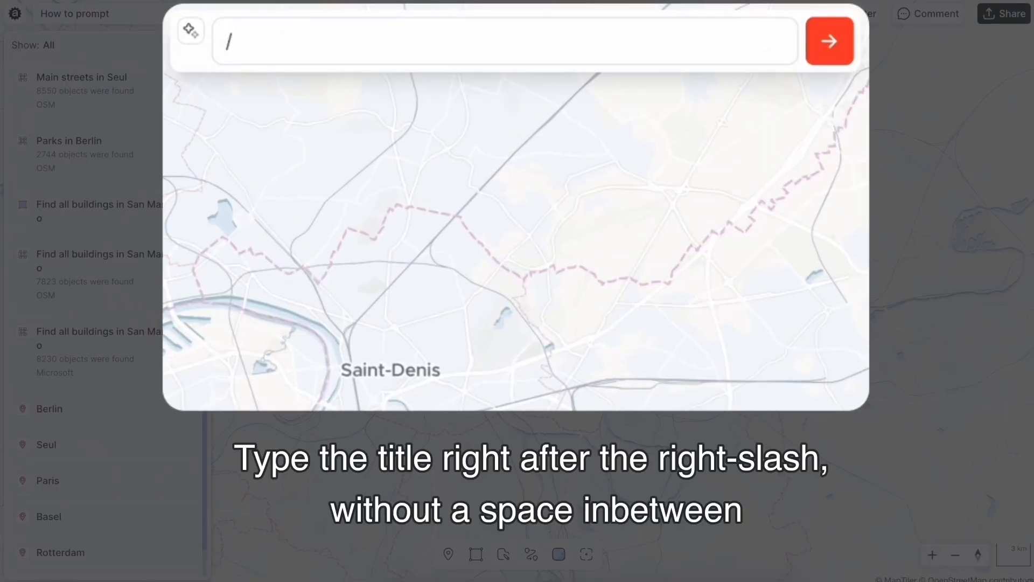
pyautogui.write('Paris')
pyautogui.click(342, 173)
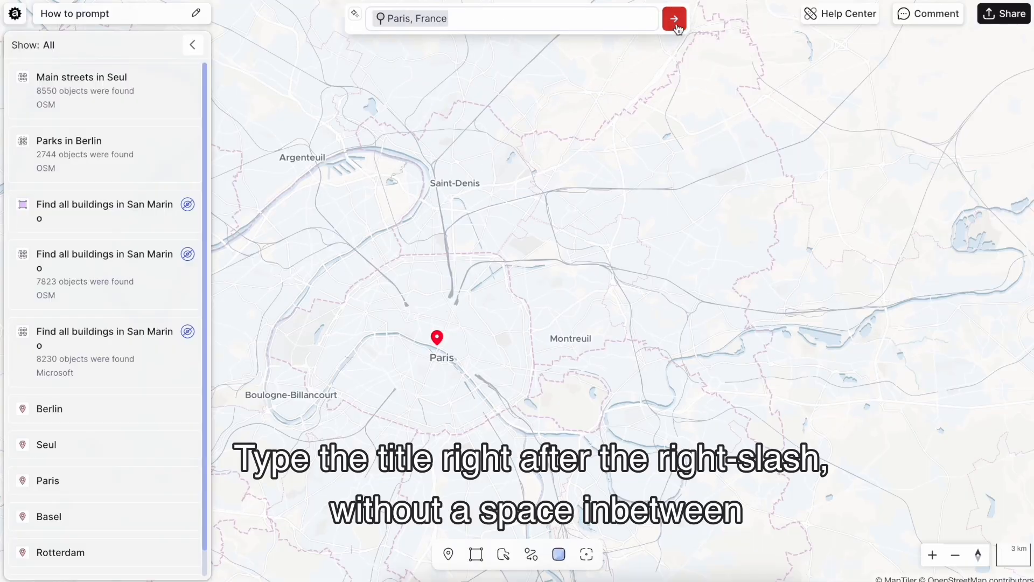
pyautogui.click(675, 22)
pyautogui.moveTo(543, 292); pyautogui.dragTo(601, 216)
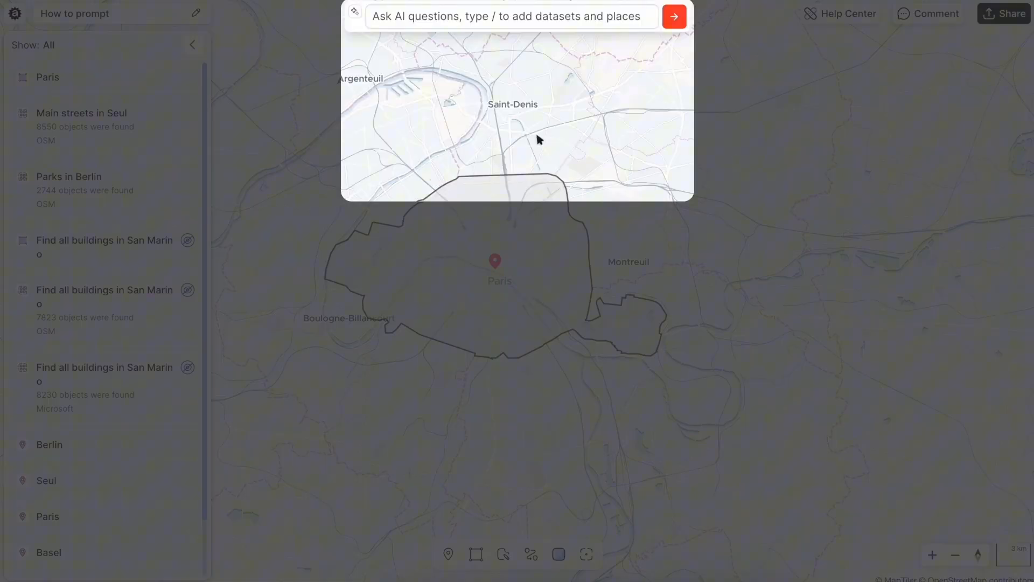
# - Submit the AI prompt "Museums in Paris", referencing the Paris boundary area rather than the pin
pyautogui.click(504, 18)
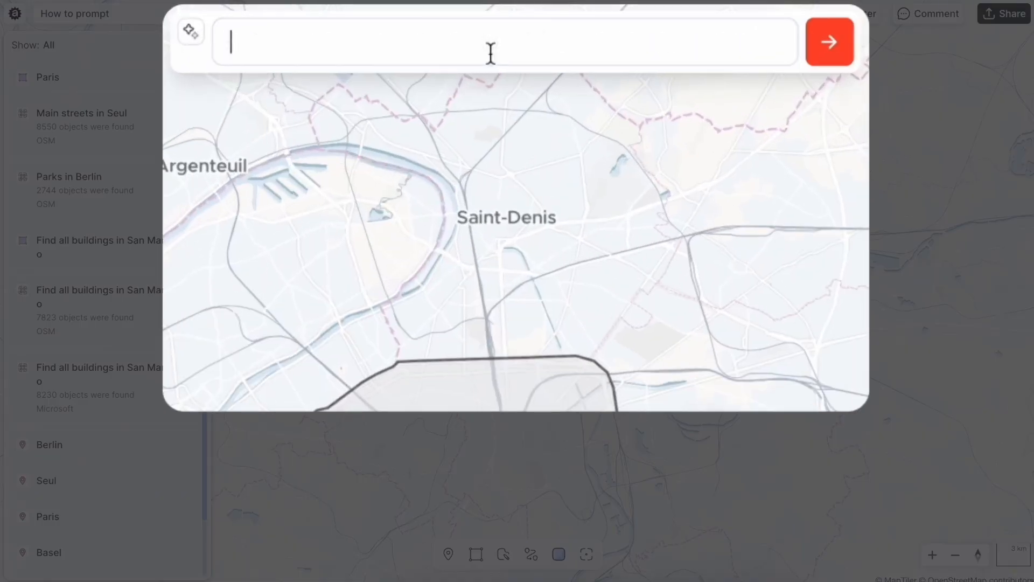
pyautogui.write('Museums i')
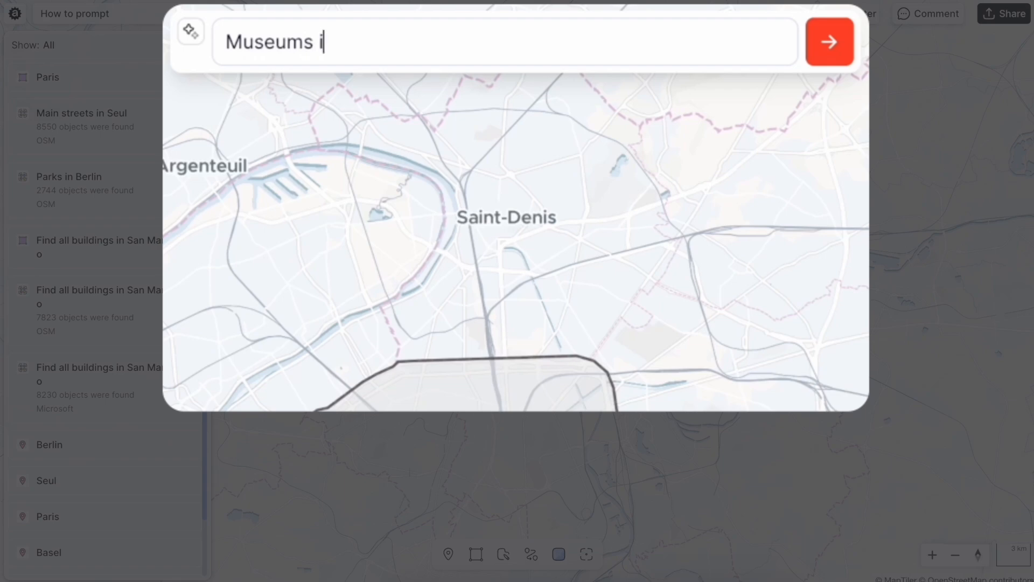
pyautogui.write('n /Paris')
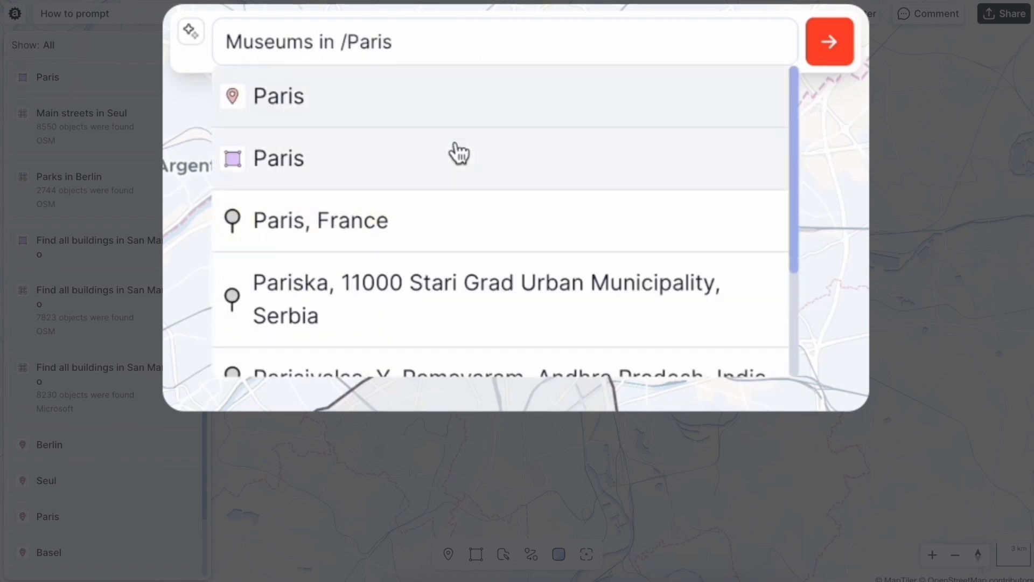
pyautogui.click(452, 155)
pyautogui.click(825, 45)
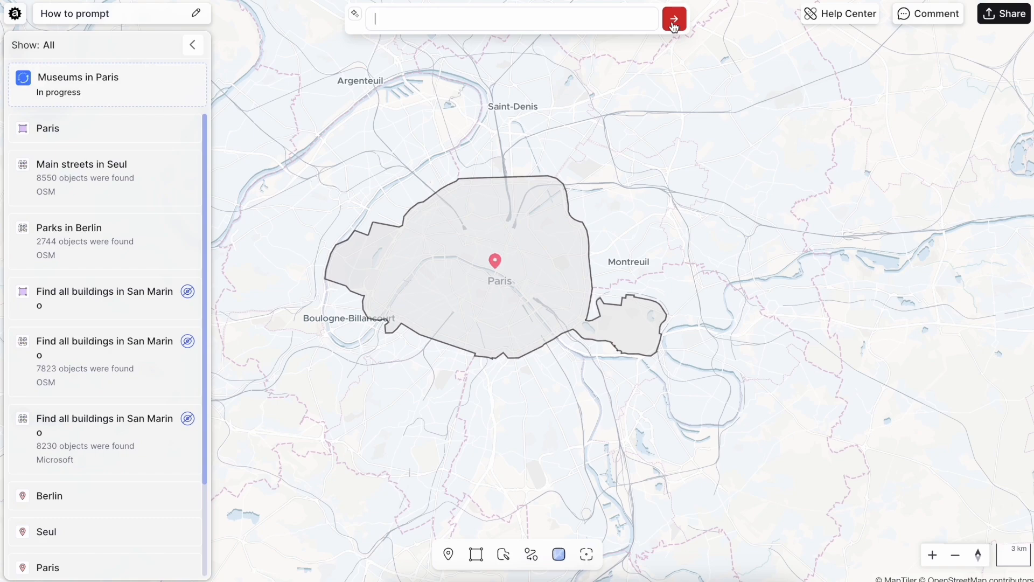
# - Hide the Paris boundary and inspect the attributes of the Centre Pompidou and Musée Moissan in the museums dataset
pyautogui.scroll(5, 497, 289)
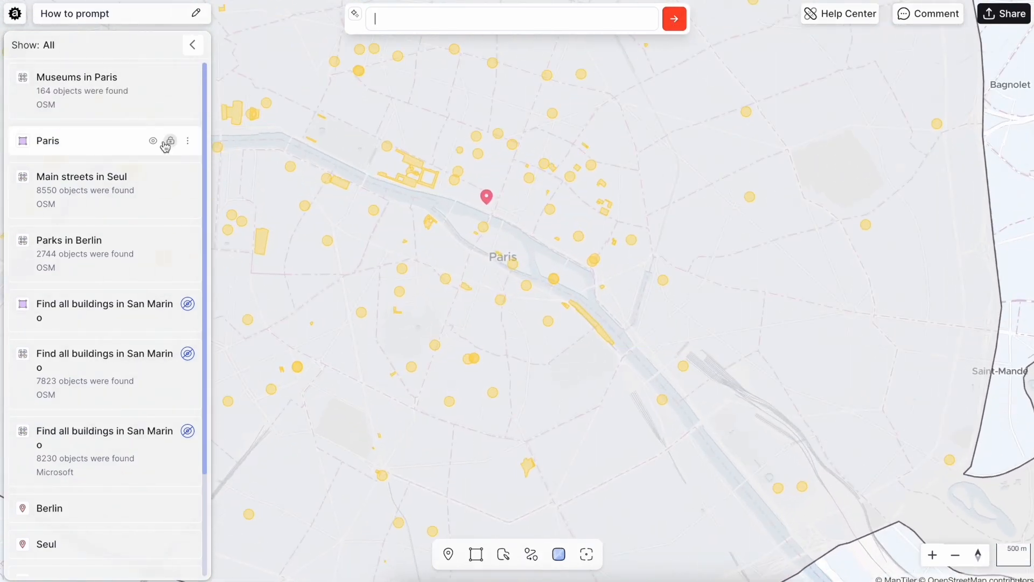
pyautogui.click(152, 141)
pyautogui.click(527, 181)
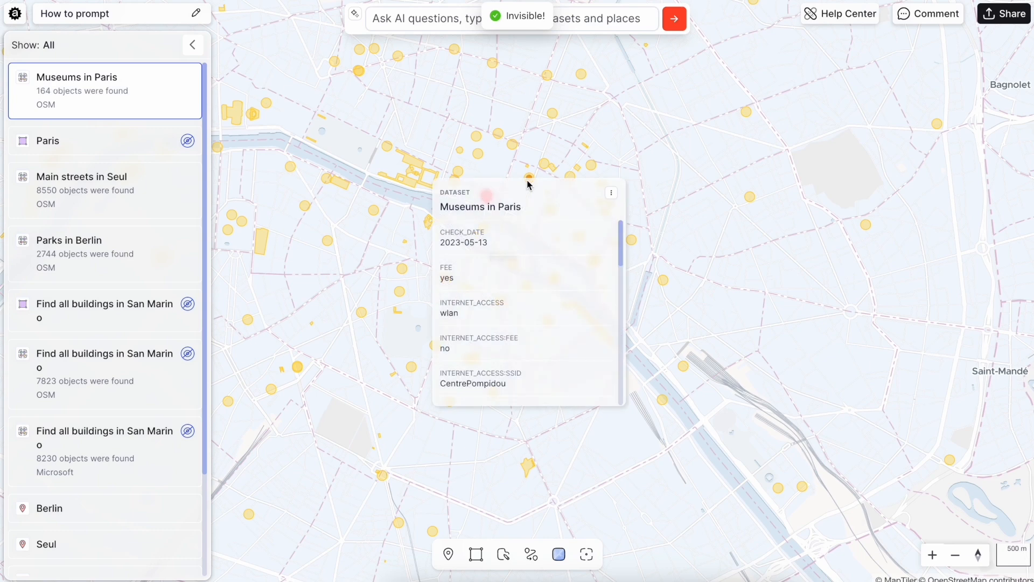
pyautogui.click(410, 366)
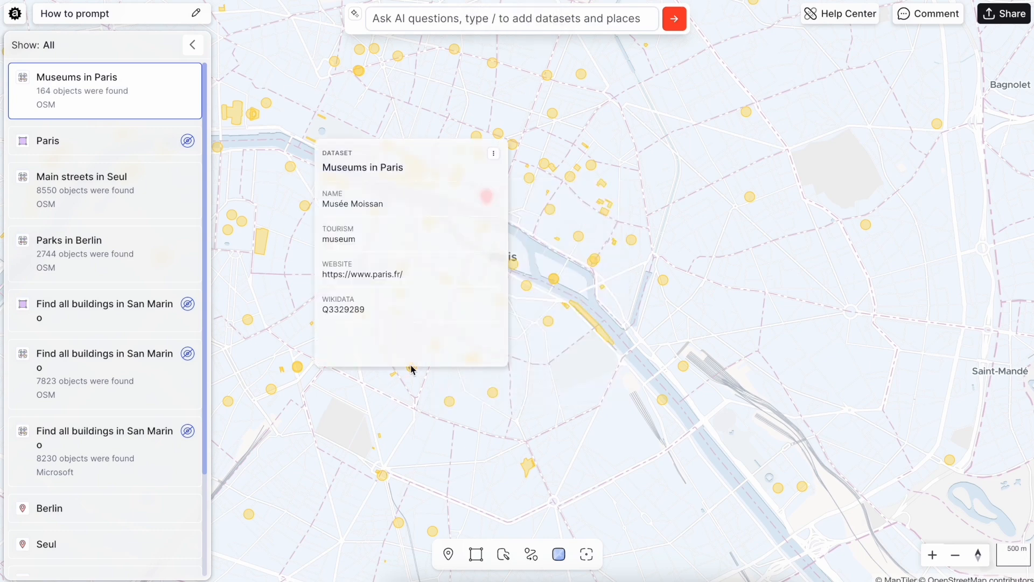
pyautogui.click(602, 308)
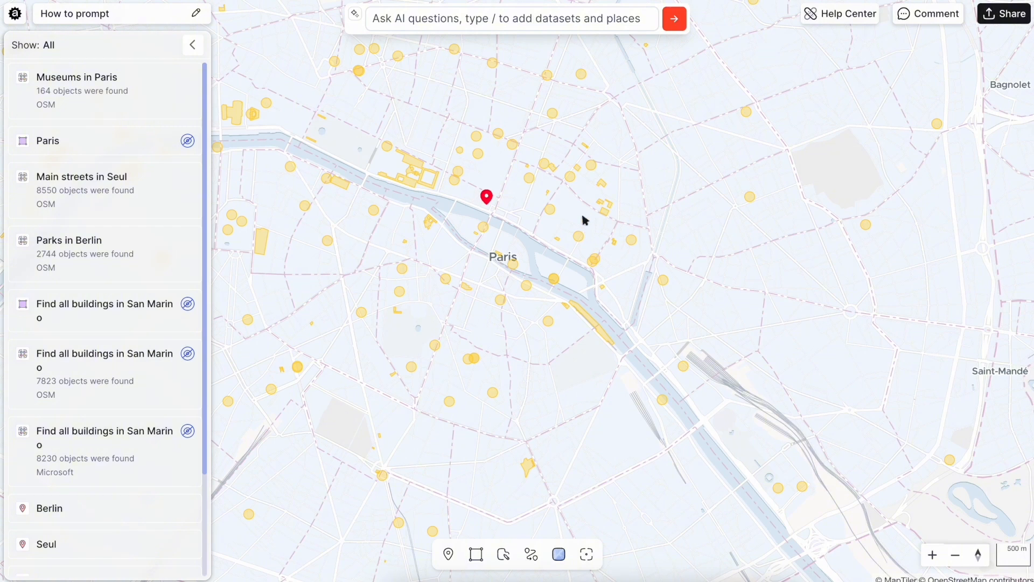
# - Place a pin south of the Seine in Paris and enter the AI prompt text "Cafes in 15 min walk around"
pyautogui.click(448, 554)
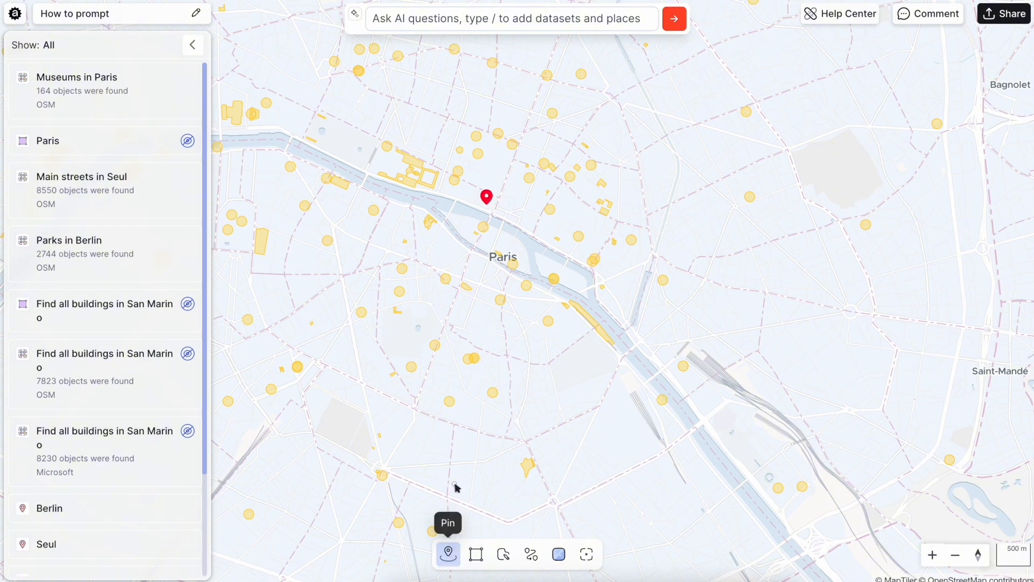
pyautogui.click(486, 337)
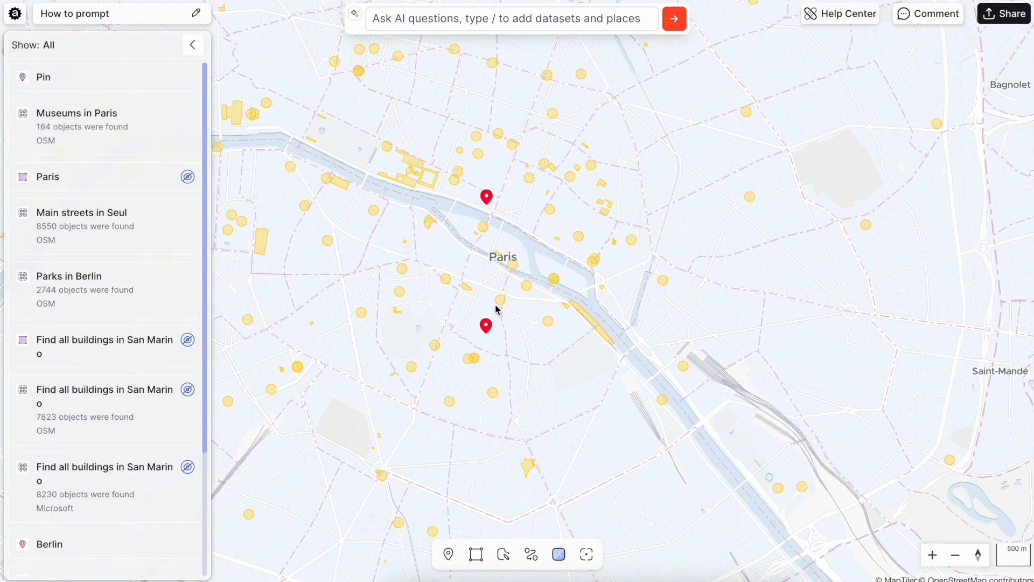
pyautogui.click(433, 22)
pyautogui.write('Cafes in 15 min walk aro')
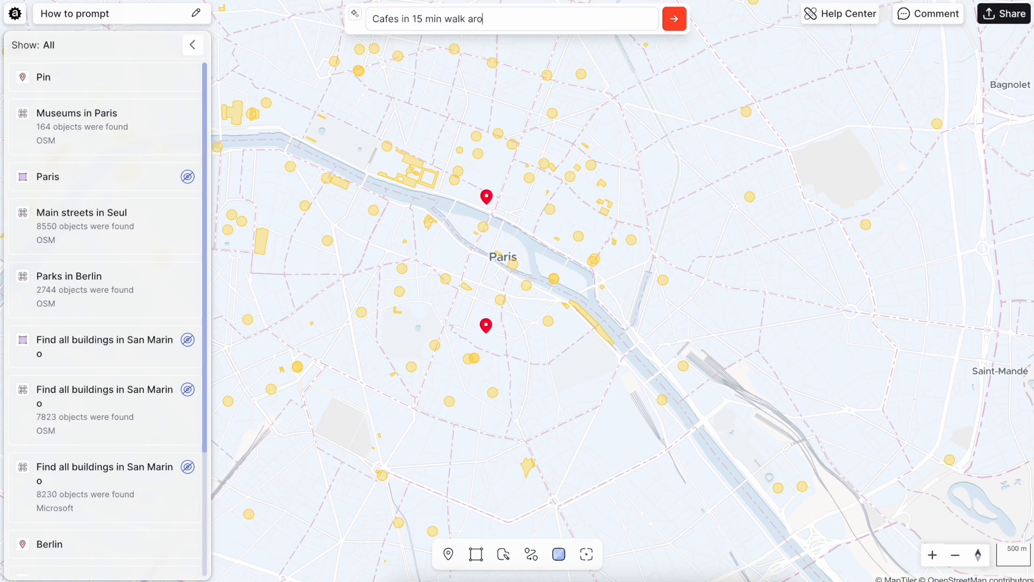
pyautogui.write('und')
# - Copy the new pin into the end of the cafes prompt and submit it
pyautogui.click(491, 328)
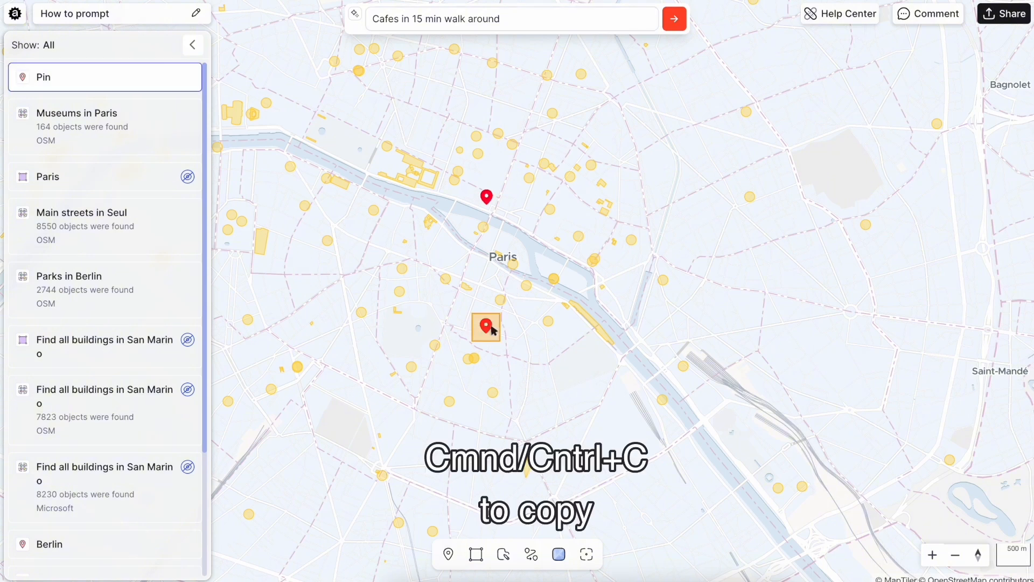
pyautogui.hotkey('ctrl', 'c')
pyautogui.click(566, 20)
pyautogui.hotkey('ctrl', 'v')
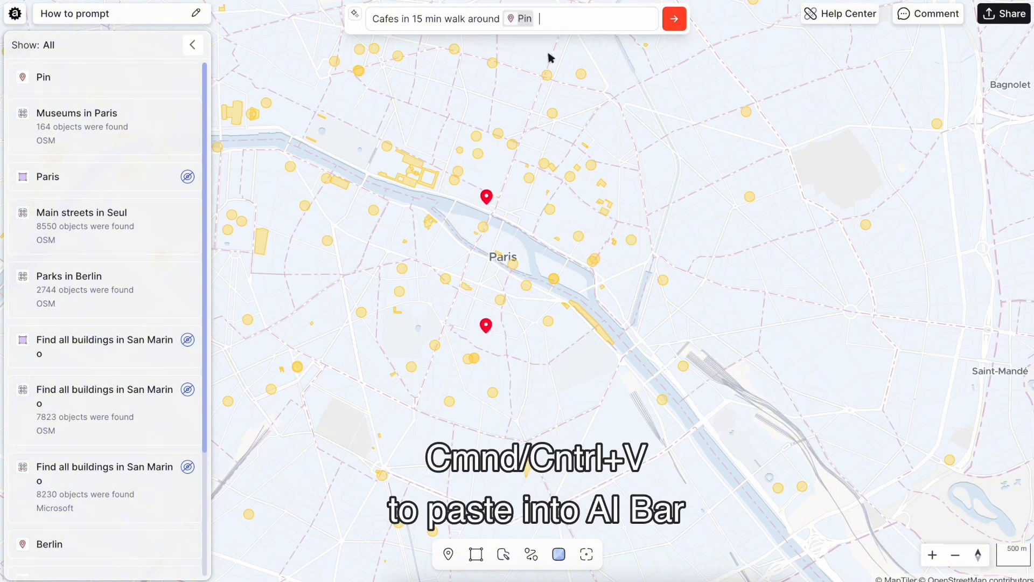
pyautogui.click(673, 19)
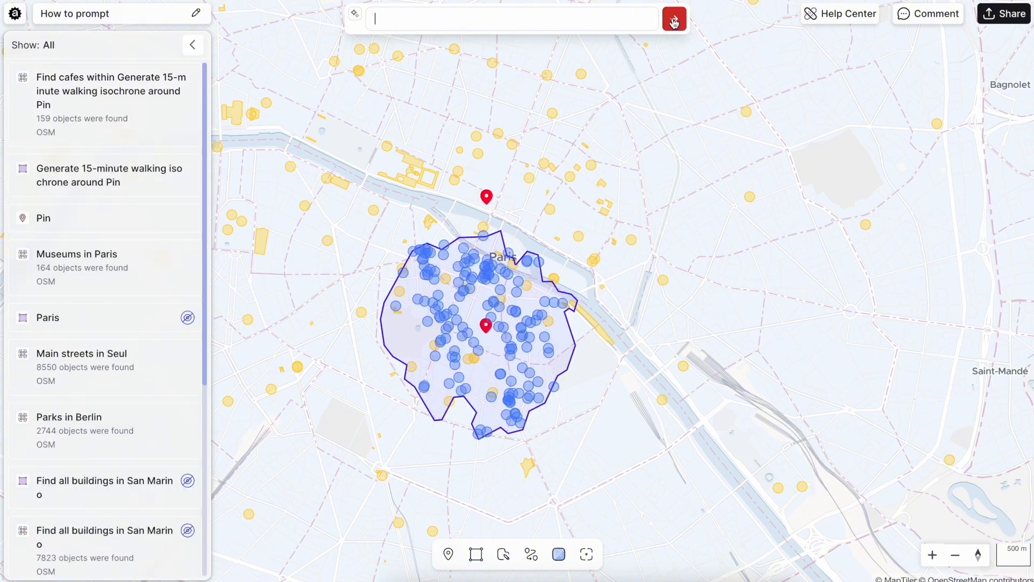
# - Inspect the attributes of several cafes inside the 15-minute walking area, including Maison des Trois Thés and Guchaï
pyautogui.scroll(5, 526, 369)
pyautogui.moveTo(522, 372)
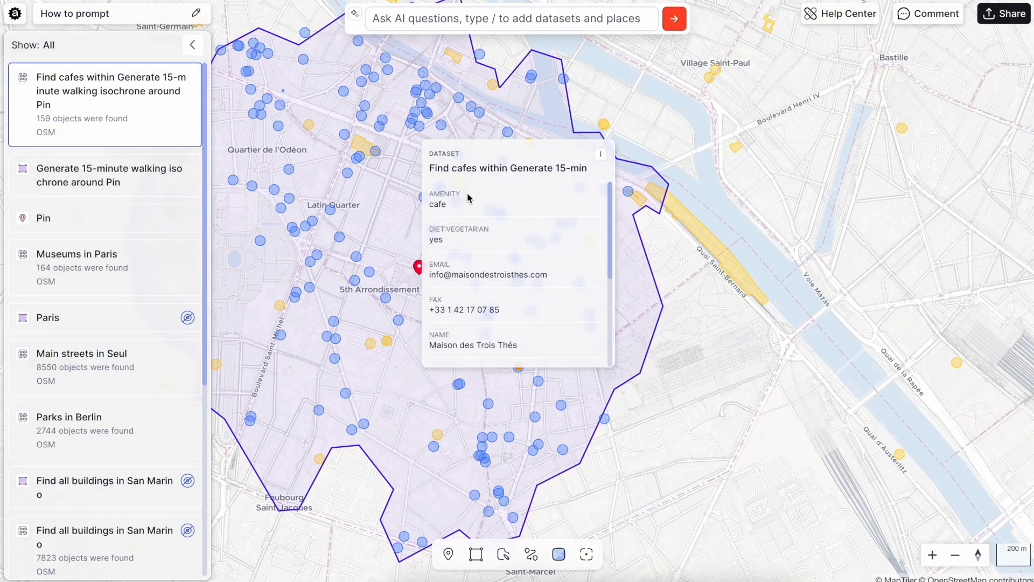
pyautogui.moveTo(298, 296)
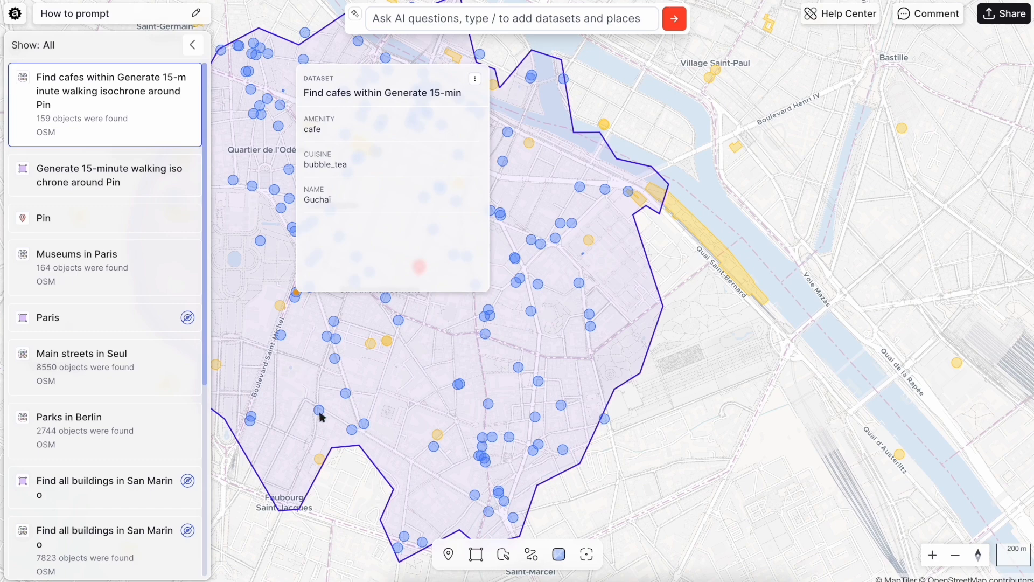
pyautogui.moveTo(319, 411)
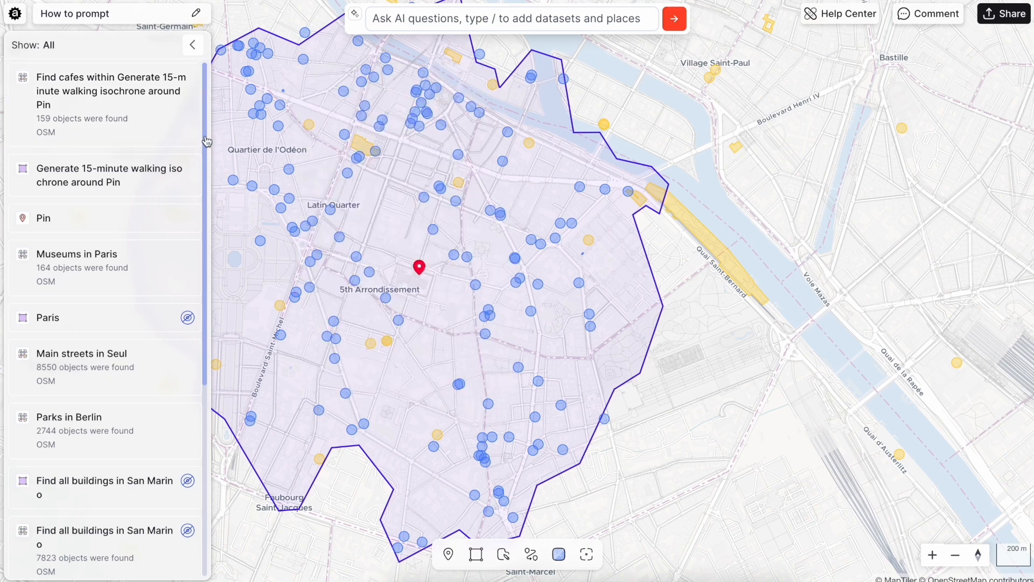
# - Go to the saved Basel place and submit the AI prompt "300m buffer around bus stops in Basel"
pyautogui.scroll(-1, 137, 403)
pyautogui.scroll(-5, 138, 403)
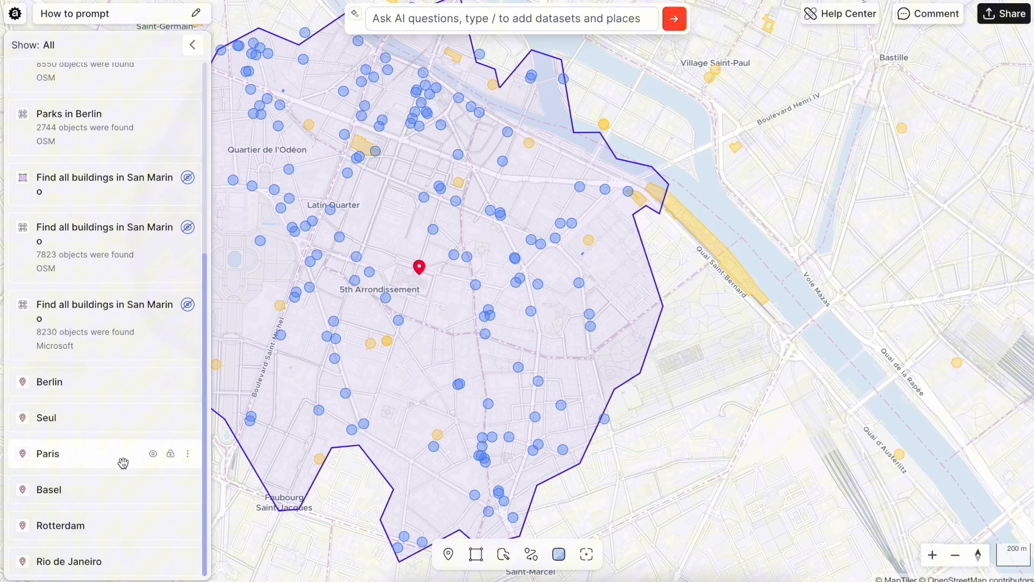
pyautogui.click(115, 489)
pyautogui.scroll(-3, 539, 329)
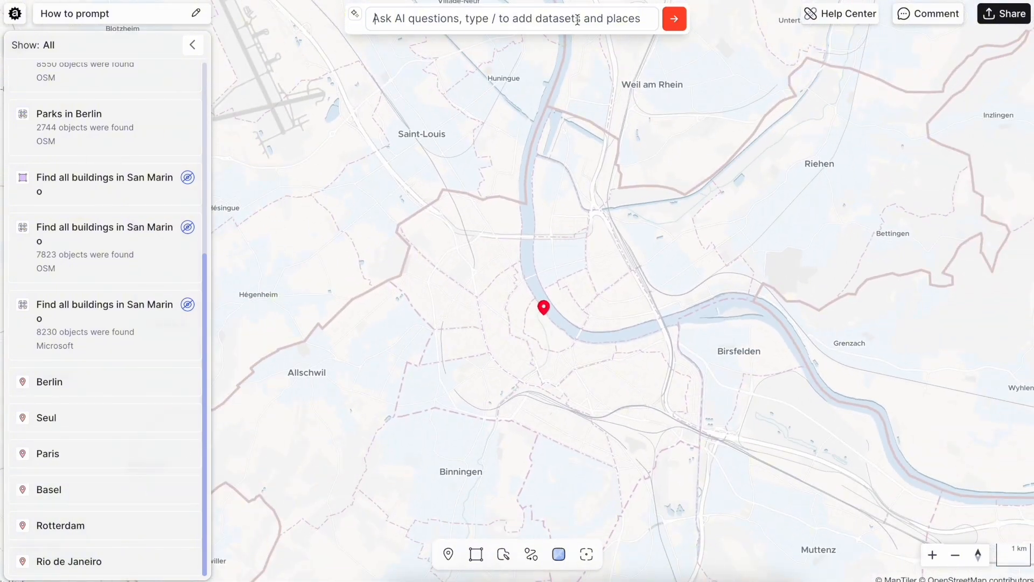
pyautogui.click(577, 20)
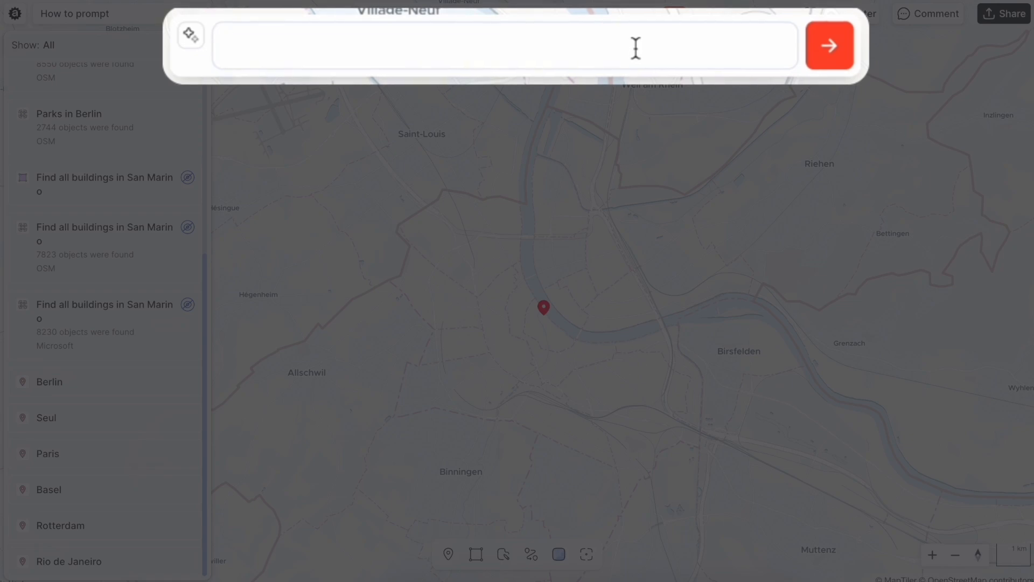
pyautogui.write('300m buffe')
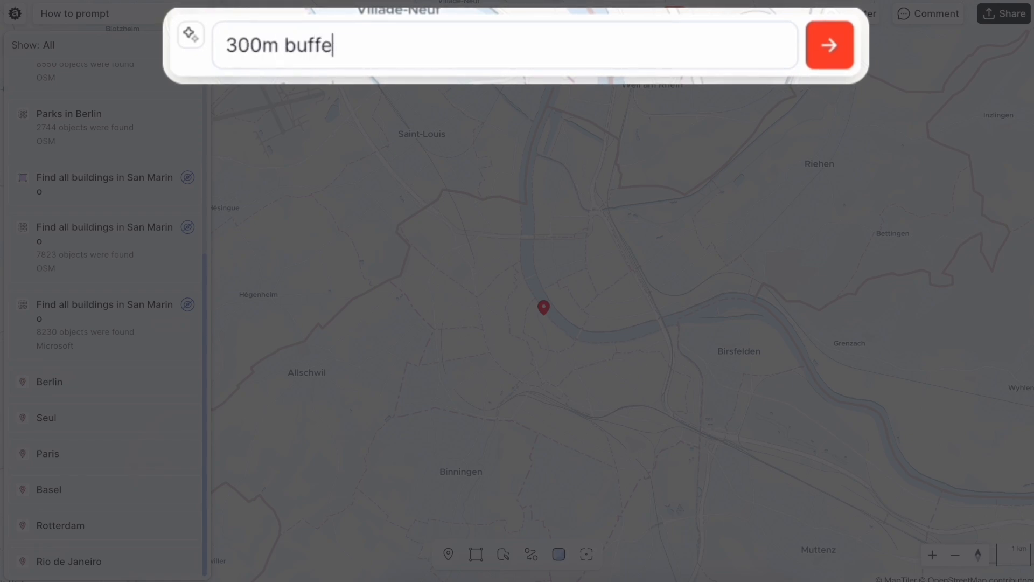
pyautogui.write('r around bus ')
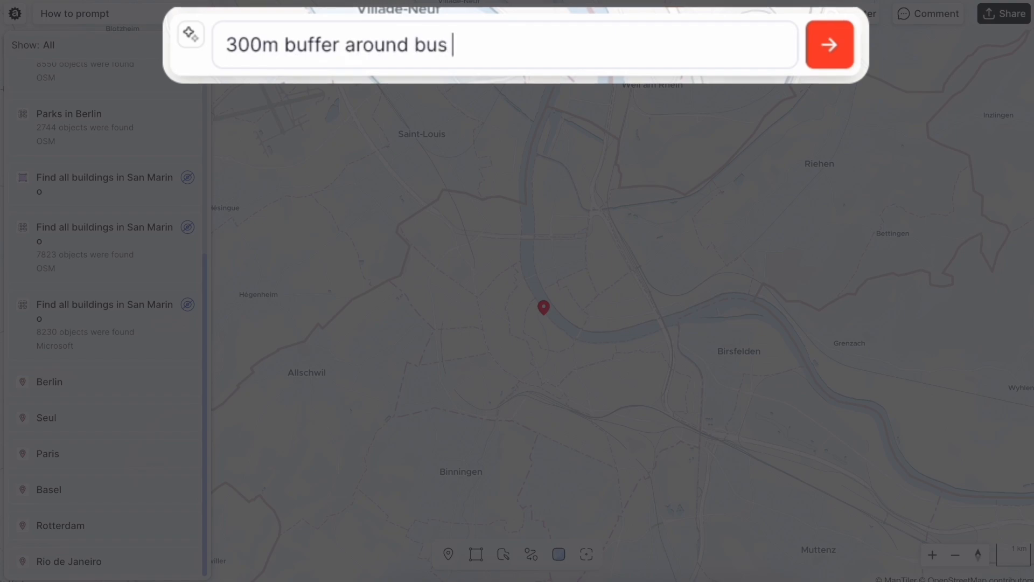
pyautogui.write('stops in Basel')
pyautogui.press('Return')
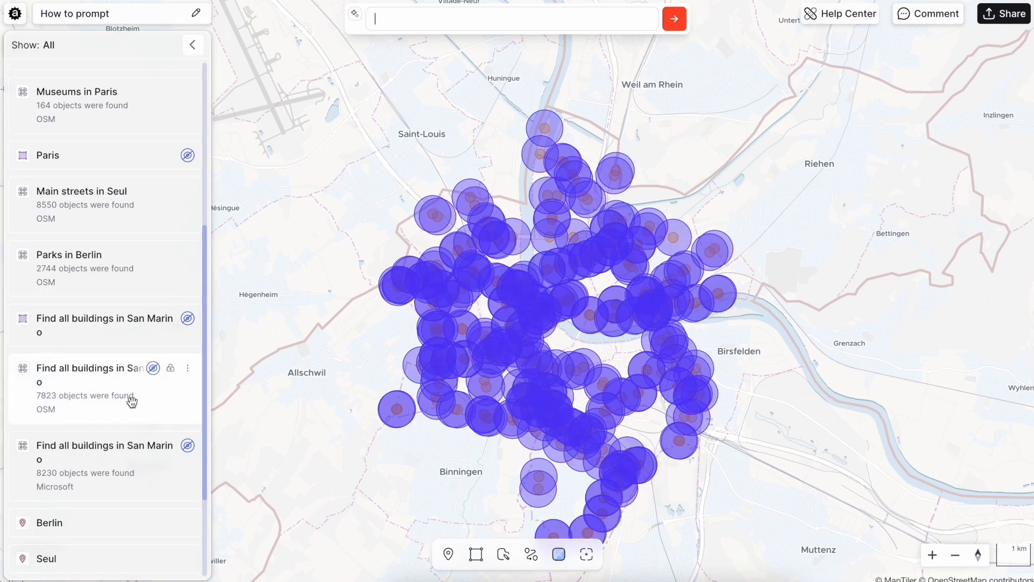
# - Move the Basel bus stops dataset above the 300m buffer dataset and inspect the attributes of the Steinenschanze stop
pyautogui.scroll(5, 132, 401)
pyautogui.moveTo(111, 166); pyautogui.dragTo(110, 46)
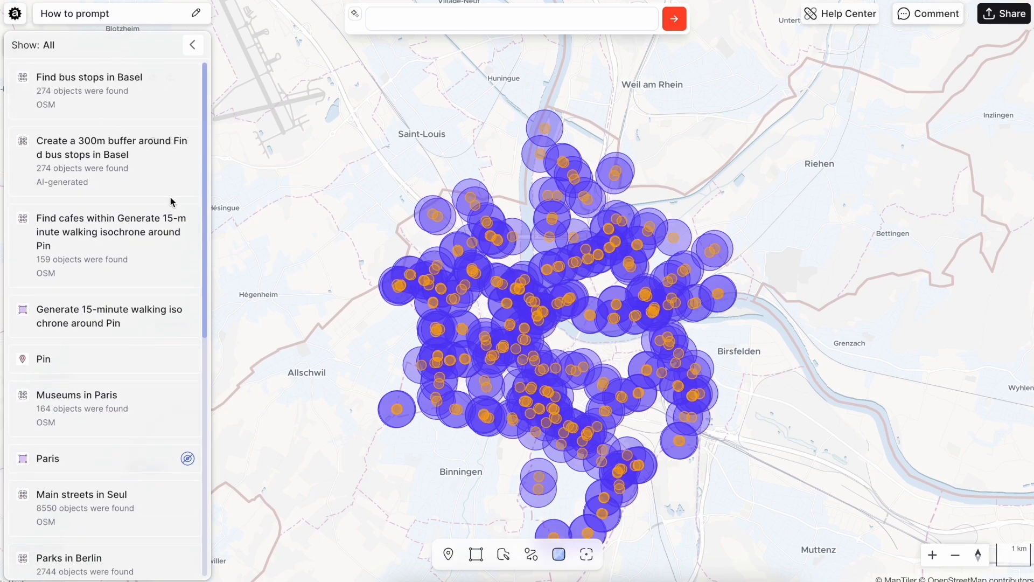
pyautogui.scroll(5, 537, 375)
pyautogui.click(537, 311)
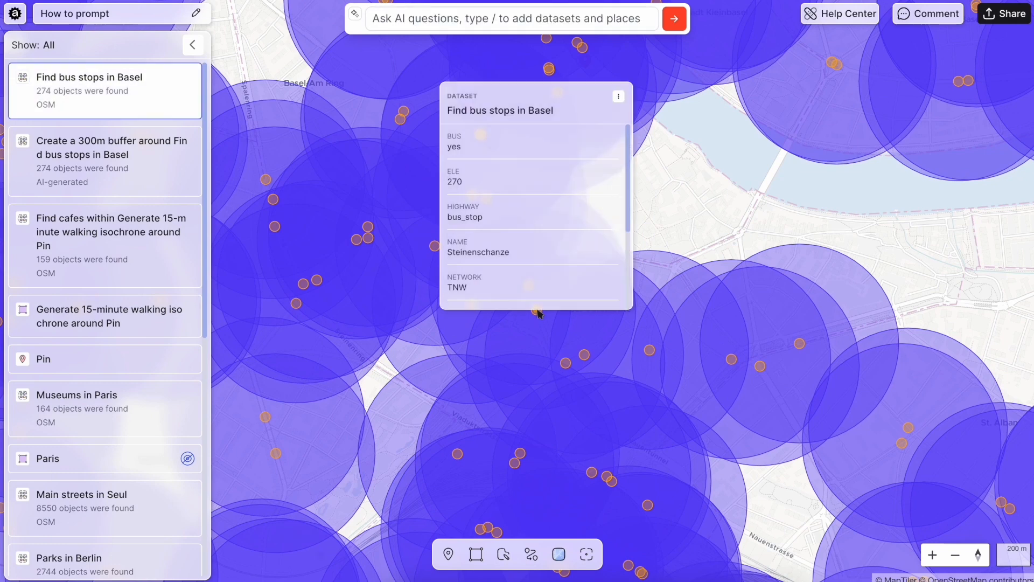
pyautogui.scroll(-3, 546, 230)
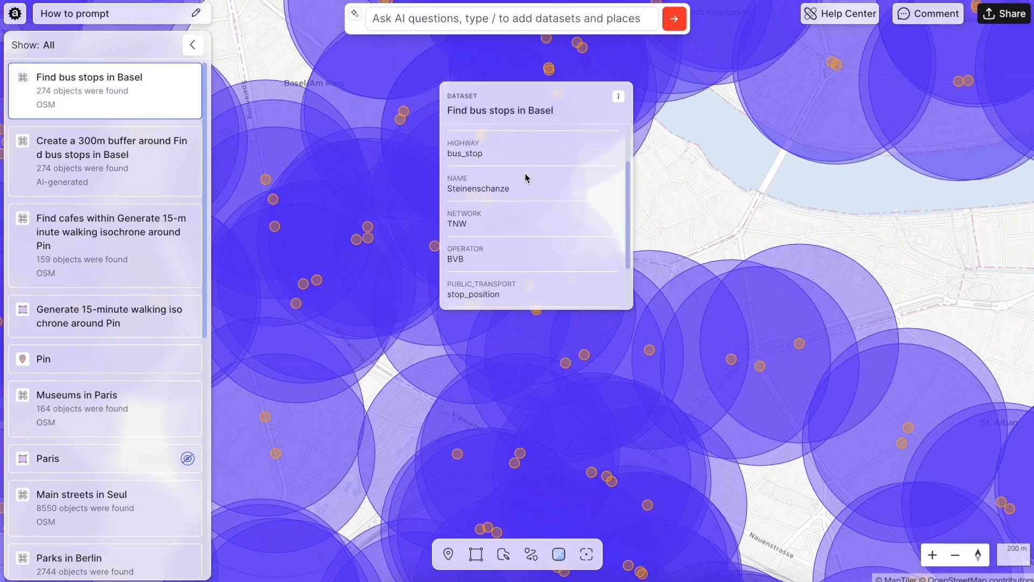
# - Inspect the attributes of the buffer around the Heuwaage bus stop, and deselect it to view all the Basel buffers
pyautogui.click(521, 361)
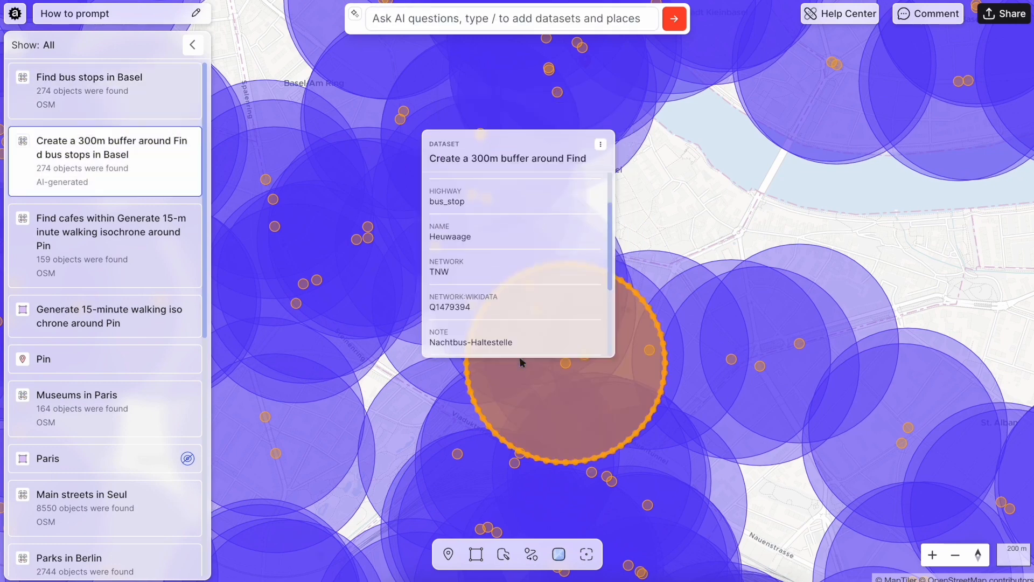
pyautogui.click(666, 233)
pyautogui.scroll(-5, 667, 231)
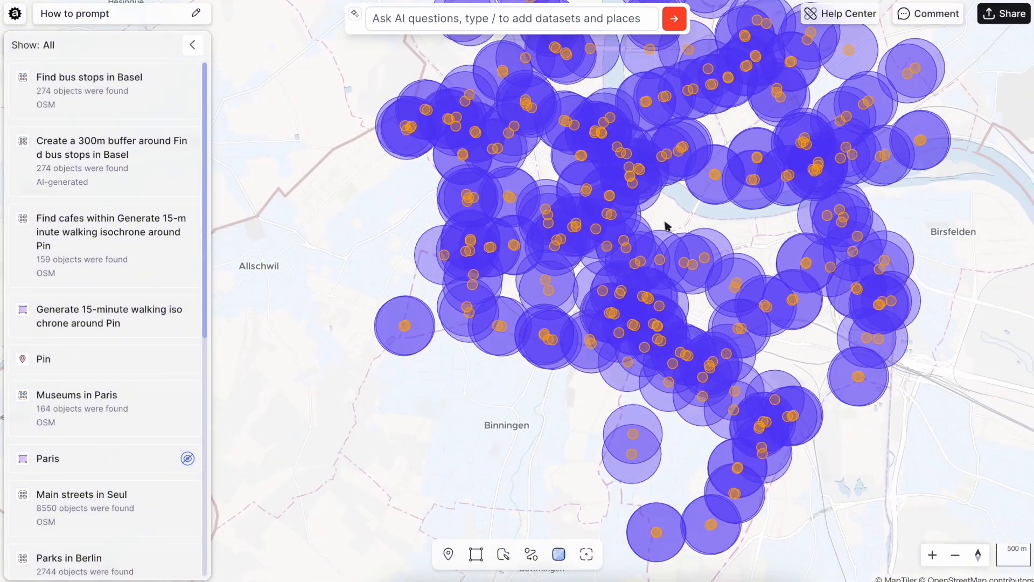
# - With León in Spain in view, submit the AI prompt "5 min walk around bike parking in Leon"
pyautogui.scroll(-2, 666, 226)
pyautogui.scroll(-10, 465, 286)
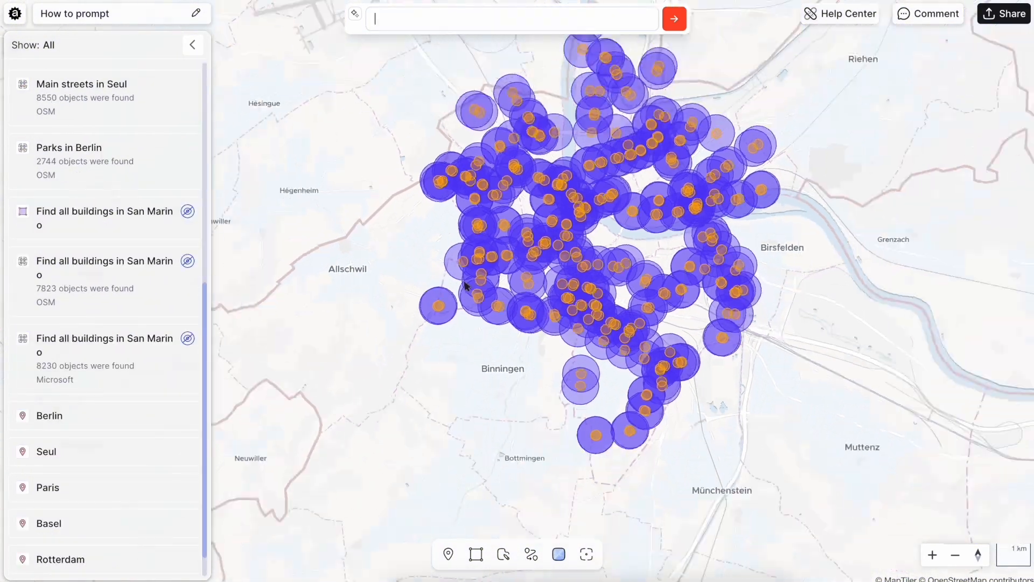
pyautogui.scroll(-10, 465, 286)
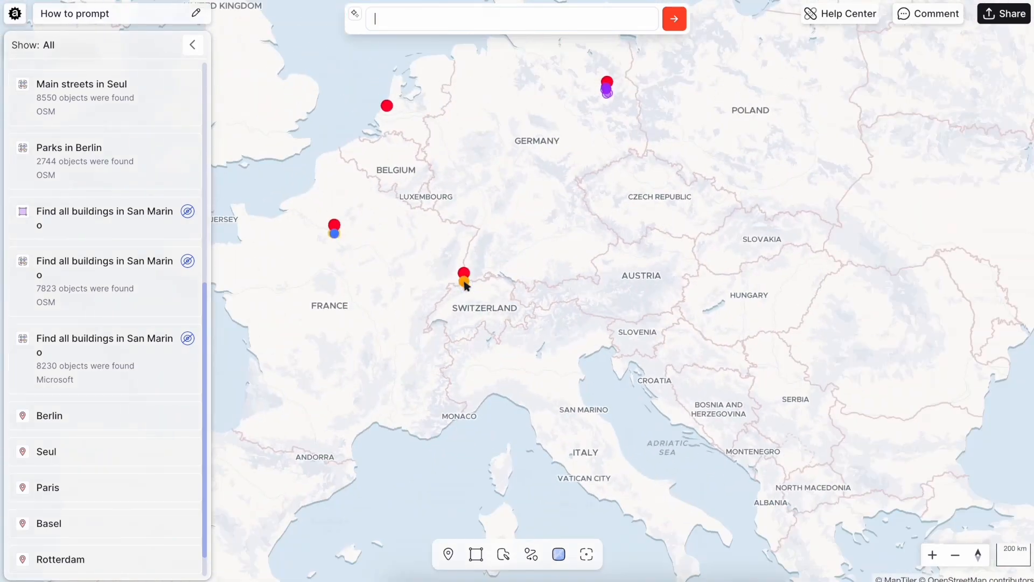
pyautogui.moveTo(364, 420); pyautogui.dragTo(641, 251)
pyautogui.scroll(3, 446, 258)
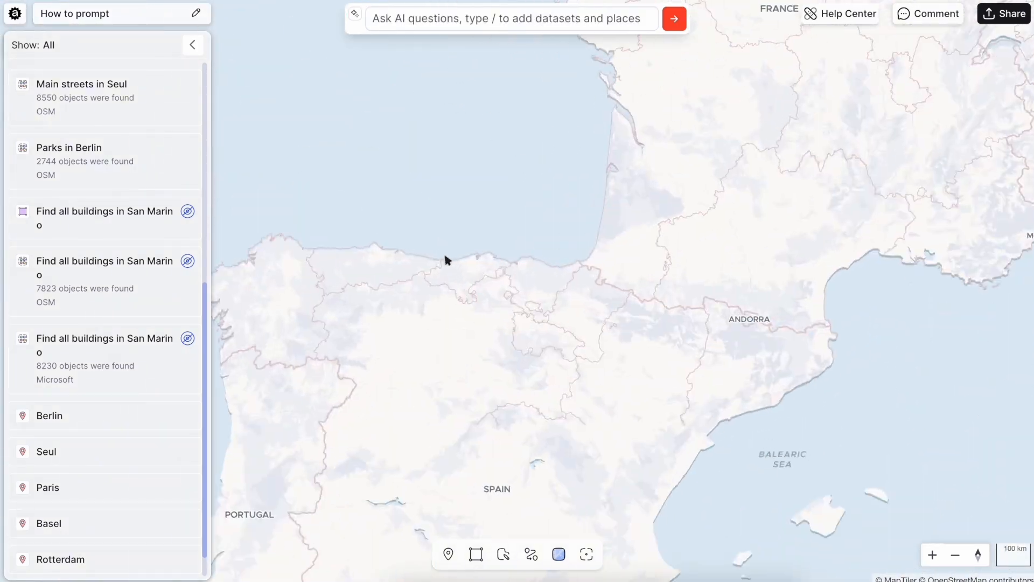
pyautogui.scroll(3, 487, 337)
pyautogui.scroll(3, 273, 441)
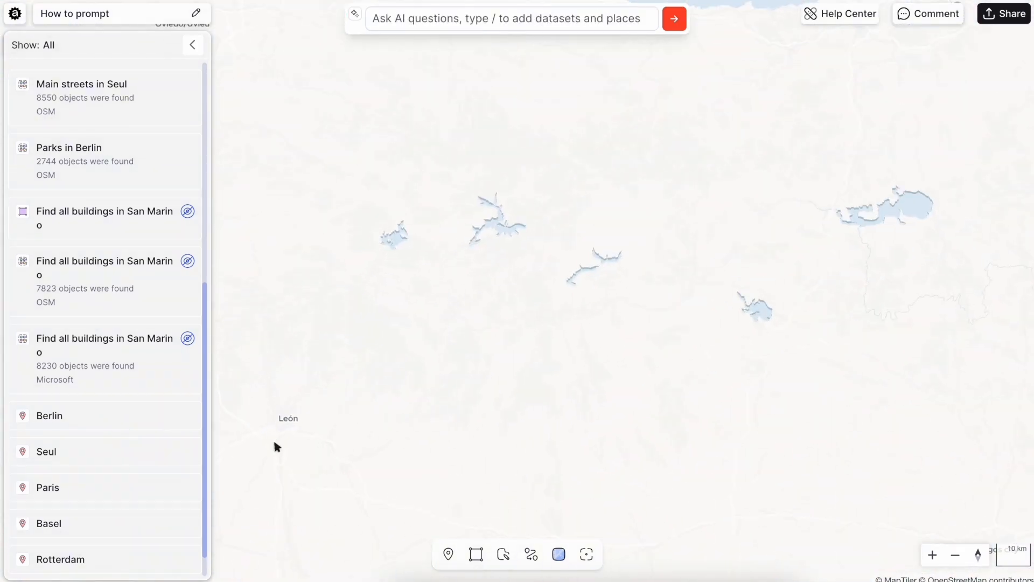
pyautogui.scroll(3, 413, 390)
pyautogui.moveTo(273, 441); pyautogui.dragTo(594, 296)
pyautogui.scroll(3, 593, 296)
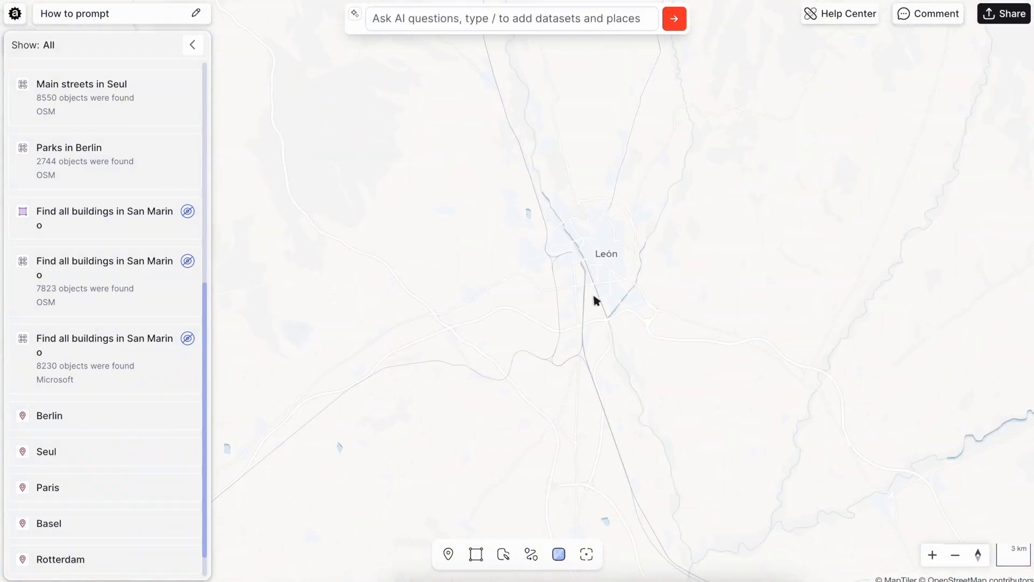
pyautogui.click(542, 19)
pyautogui.write('5 min')
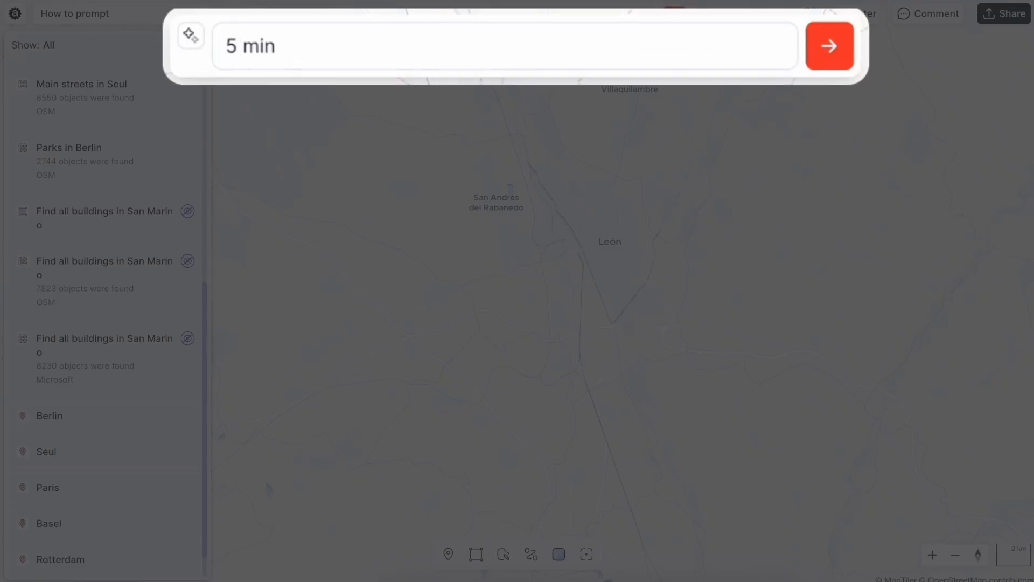
pyautogui.write(' walk around bike parking in Leon')
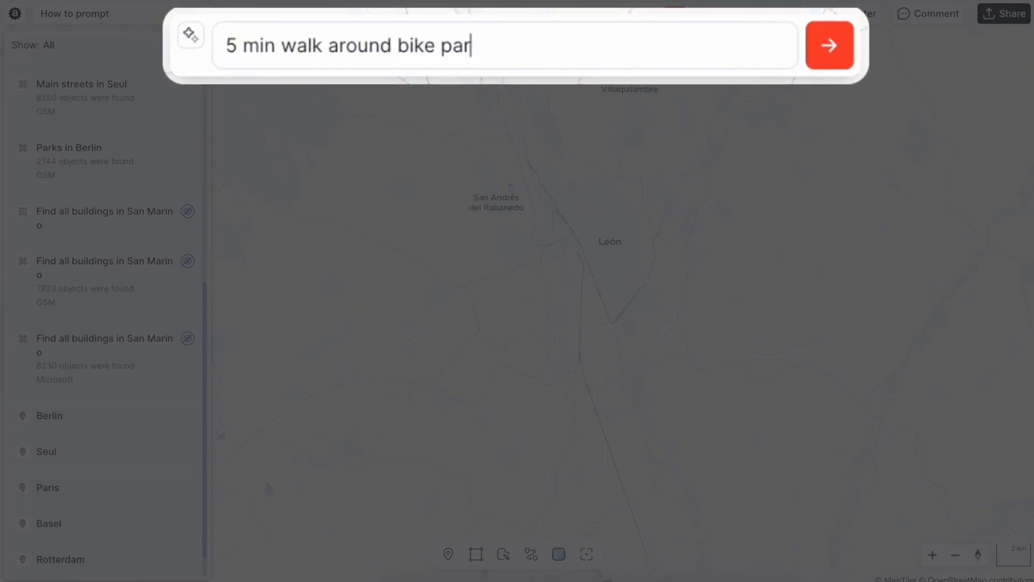
pyautogui.press('Return')
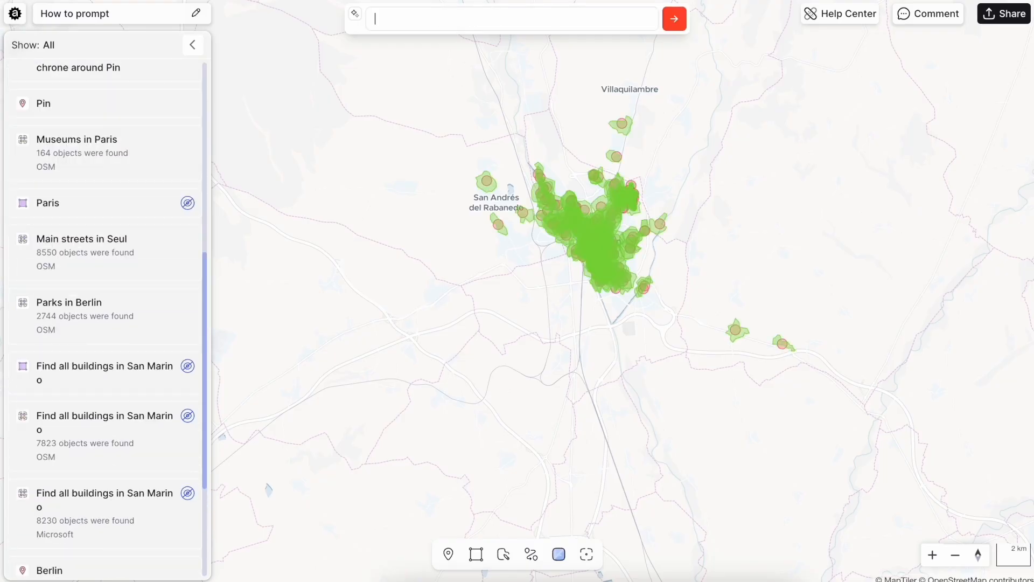
# - Inspect the attributes of a 5-minute walking area near Crucero in León
pyautogui.scroll(6, 607, 205)
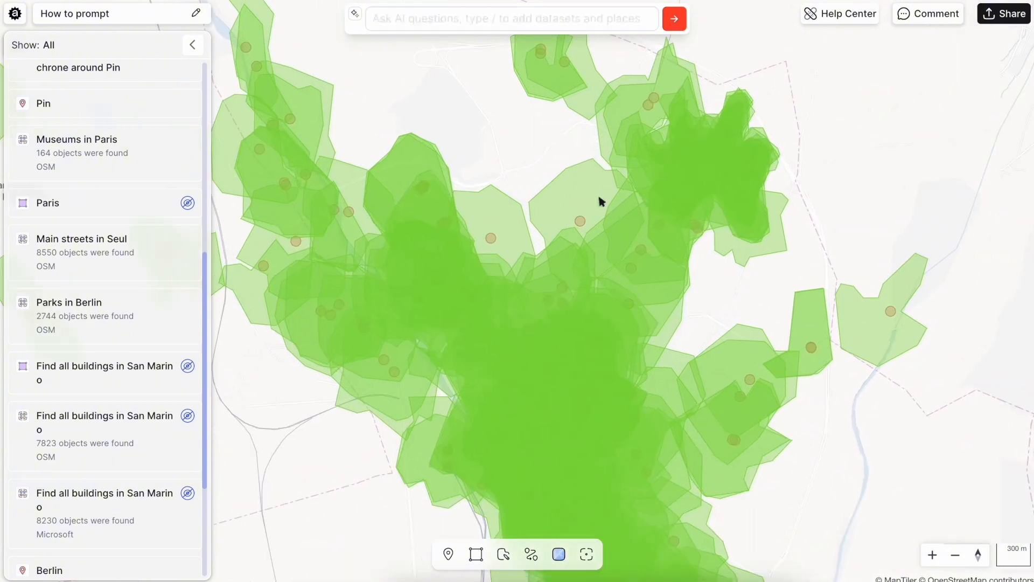
pyautogui.click(598, 197)
pyautogui.click(343, 305)
# - Move the Leon bike parking dataset above the 5-minute walking isochrone dataset and inspect the attributes of a bike parking point
pyautogui.scroll(6, 132, 104)
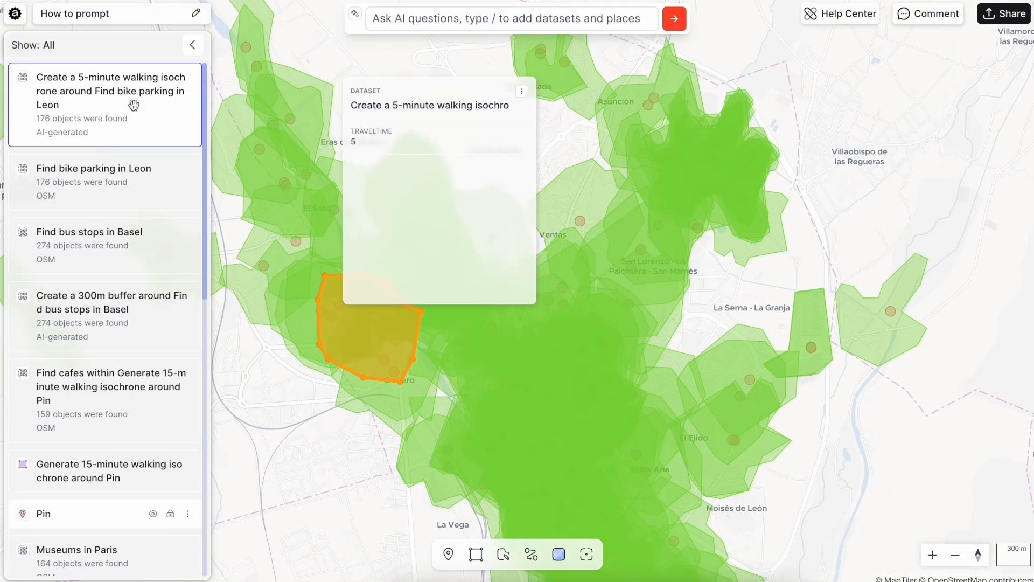
pyautogui.moveTo(113, 171); pyautogui.dragTo(125, 55)
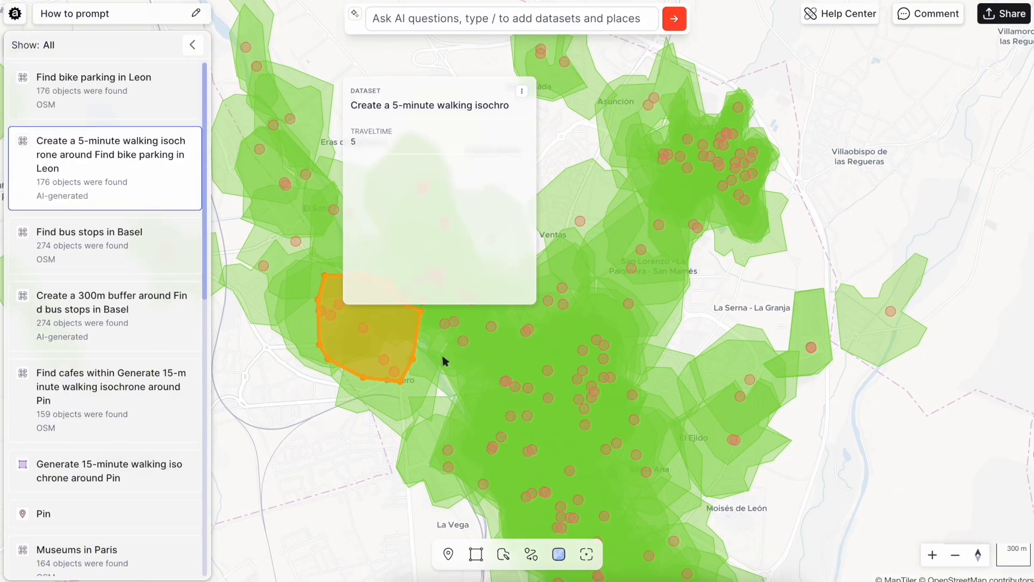
pyautogui.click(563, 306)
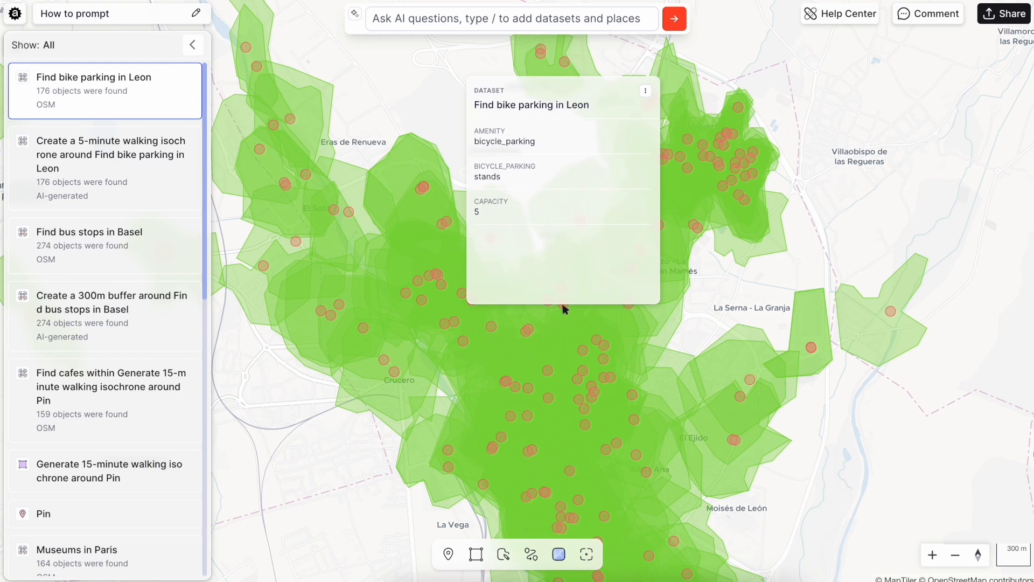
pyautogui.click(760, 293)
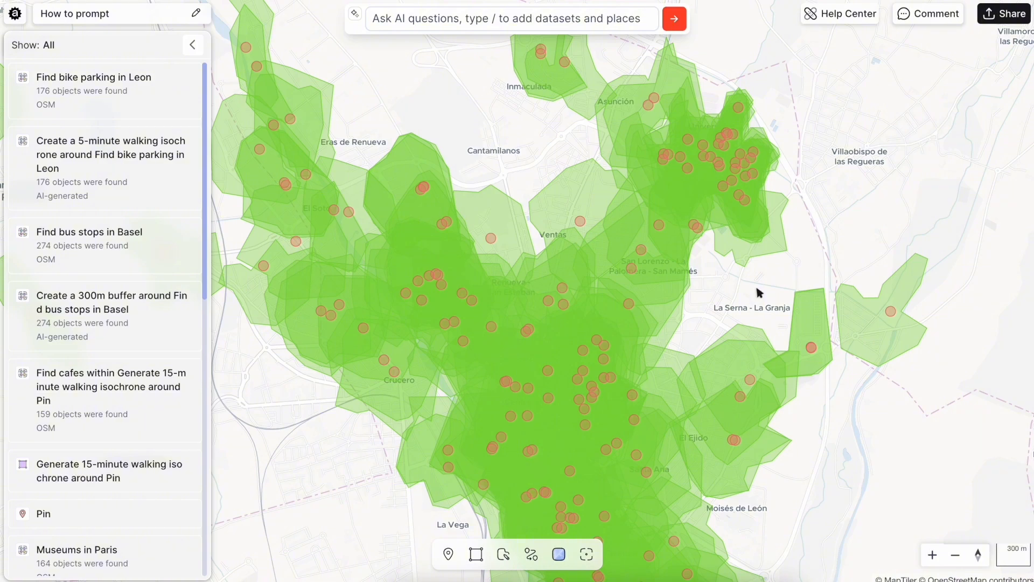
# - Go to the saved Rotterdam place and submit the AI prompt "Density of cafes in Rotterdam"
pyautogui.scroll(-10, 139, 455)
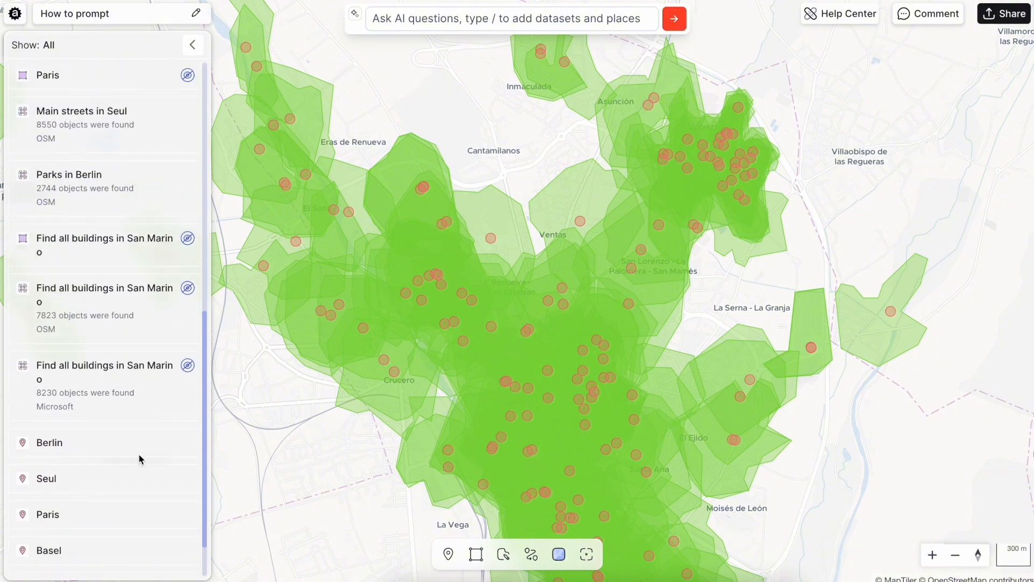
pyautogui.click(120, 523)
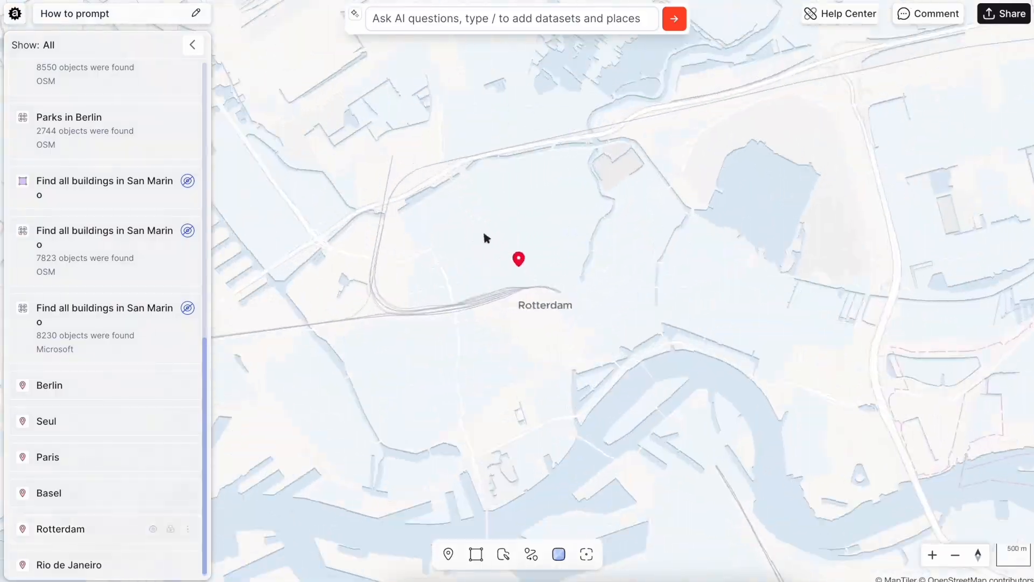
pyautogui.click(529, 19)
pyautogui.write('Density ')
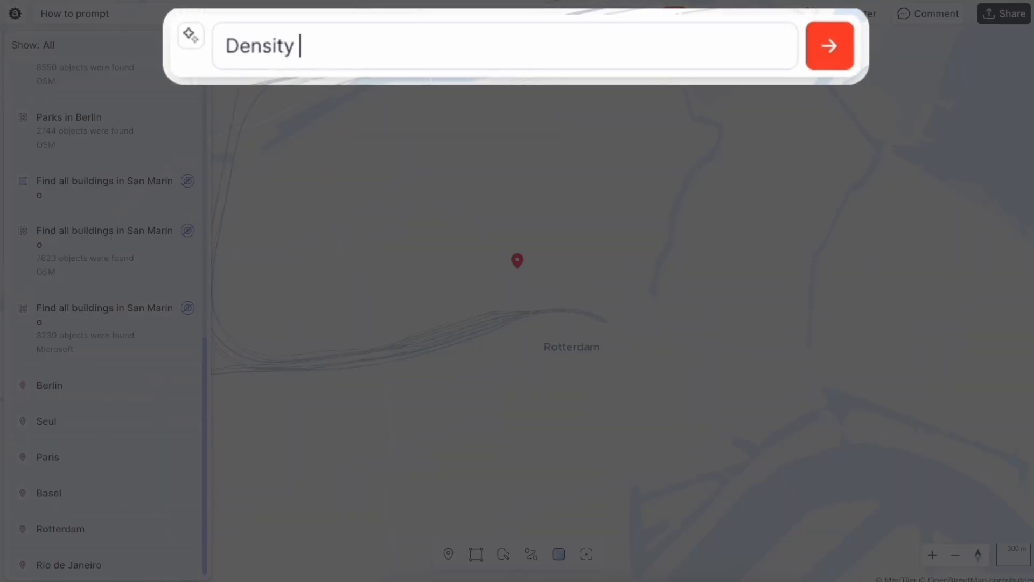
pyautogui.write('of cafes in R')
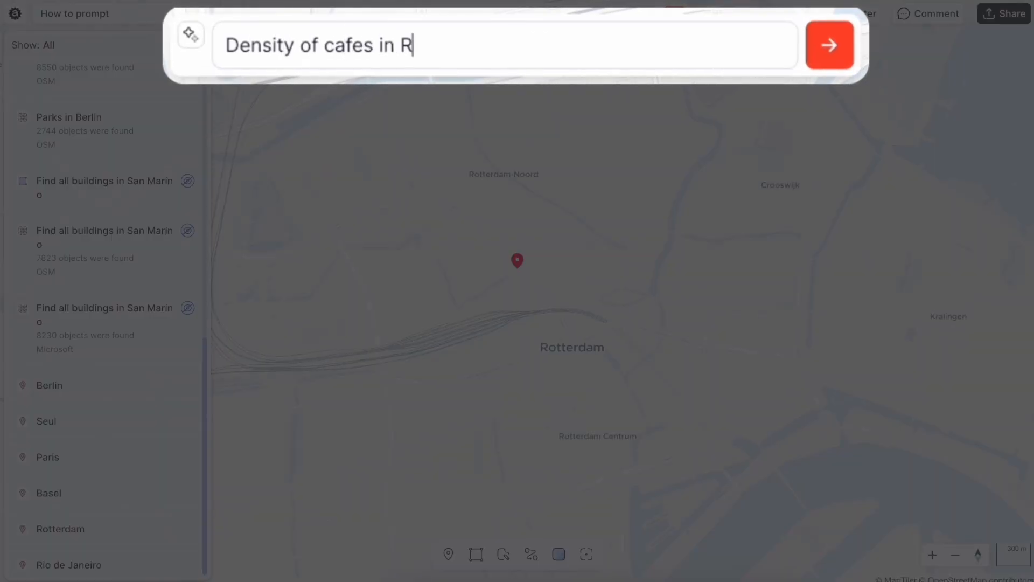
pyautogui.write('otterdam')
pyautogui.press('Return')
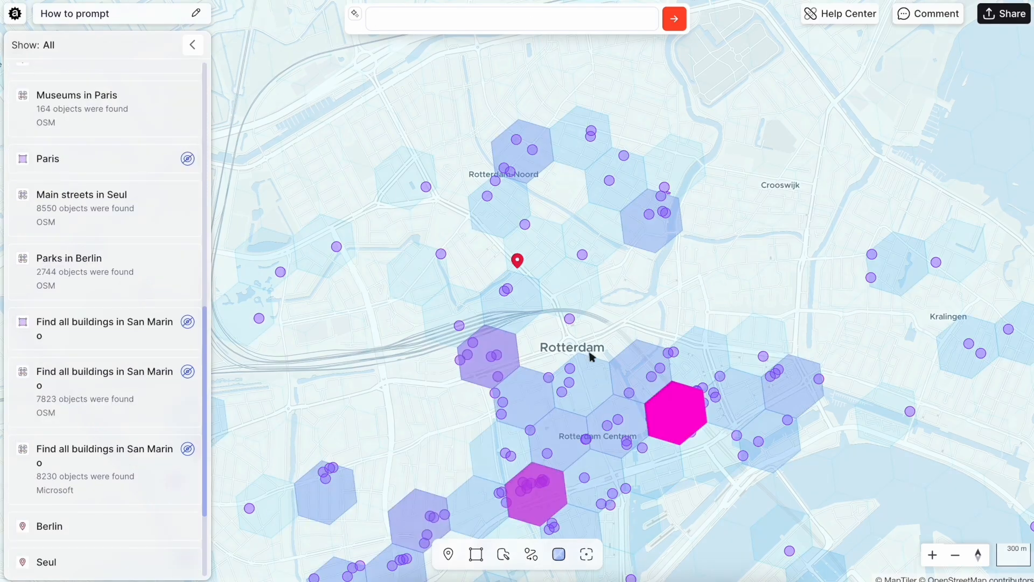
# - Inspect the attributes of the two most strongly coloured cafe density hexagons in central Rotterdam, and deselect them to view the whole grid
pyautogui.moveTo(589, 353); pyautogui.dragTo(576, 122)
pyautogui.click(679, 172)
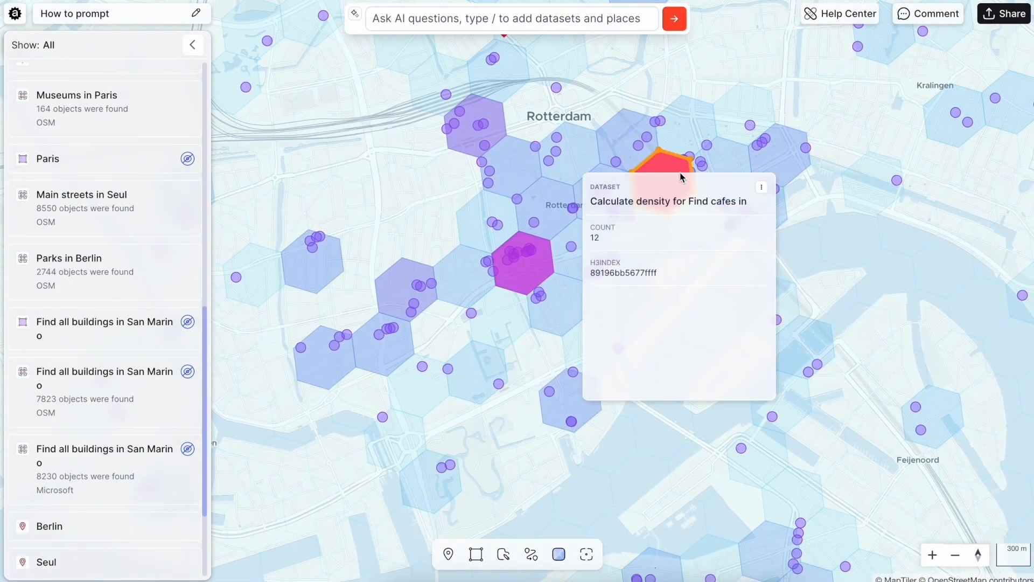
pyautogui.click(538, 276)
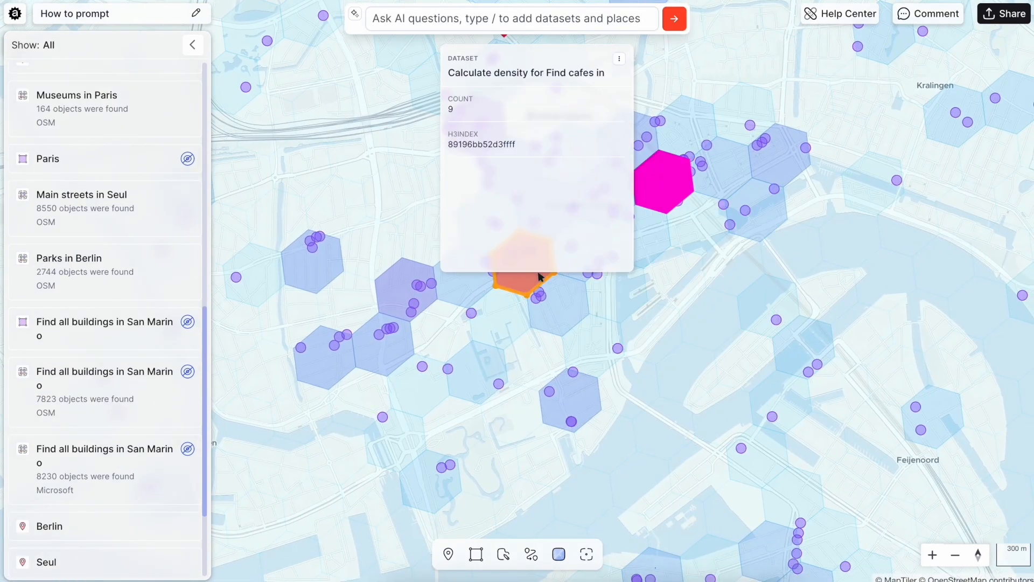
pyautogui.click(396, 308)
pyautogui.scroll(-5, 418, 395)
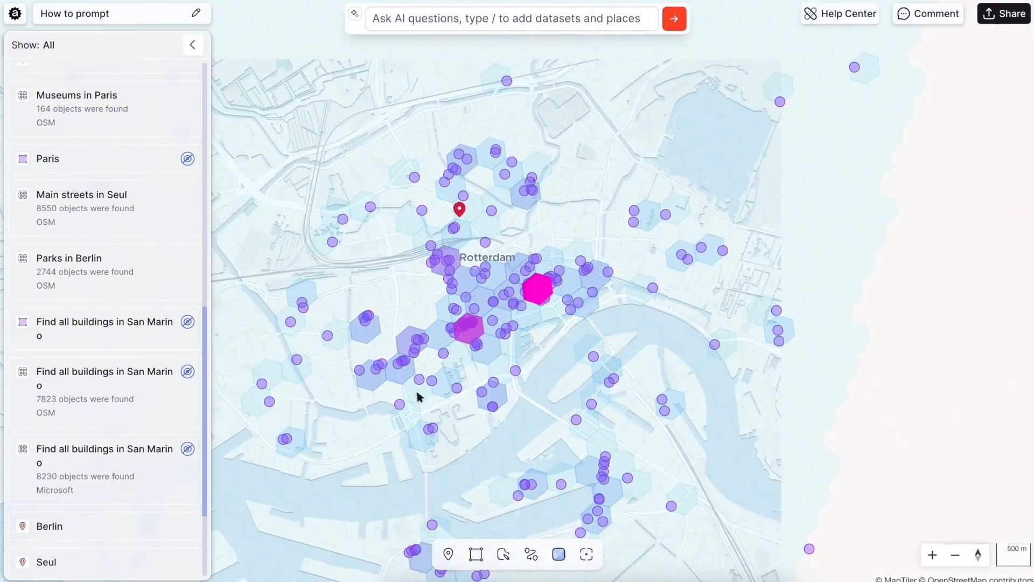
# - Hide the Rotterdam cafes dataset so that only the density hexagons are displayed
pyautogui.scroll(10, 161, 96)
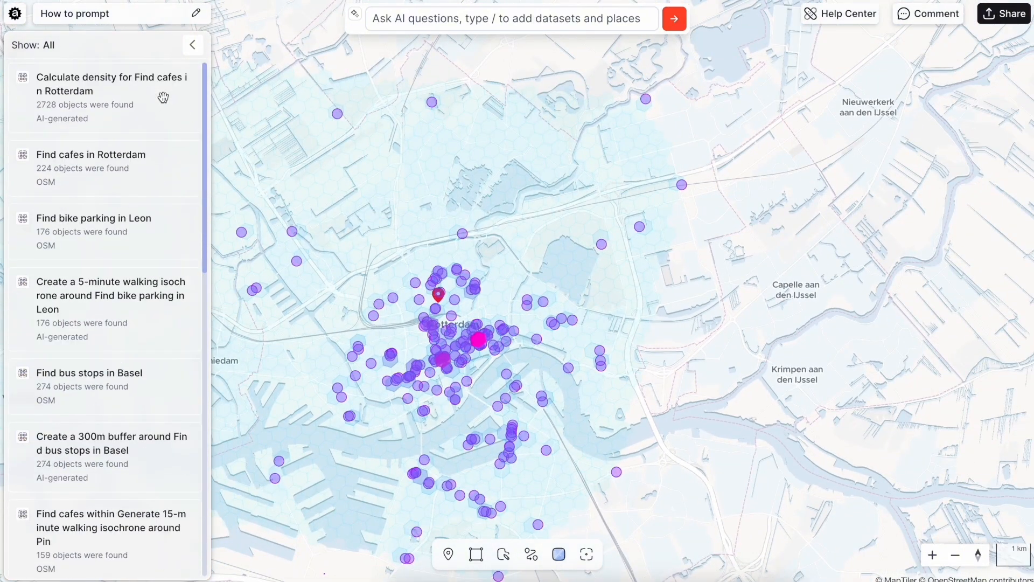
pyautogui.click(154, 154)
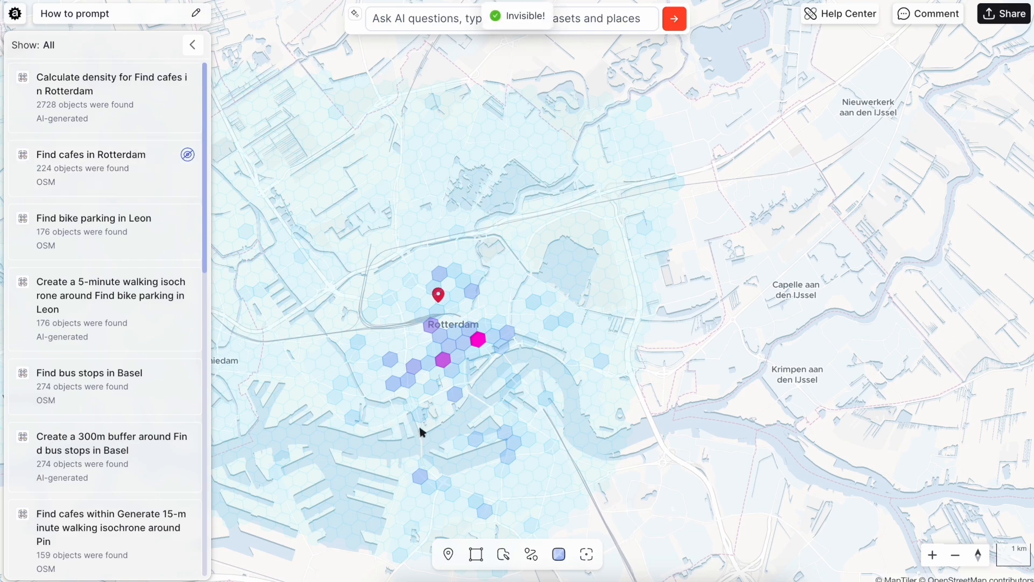
pyautogui.moveTo(421, 430); pyautogui.dragTo(448, 373)
# - Go to the saved Rio de Janeiro place and submit the AI prompt "Population in Rio de Janeiro"
pyautogui.scroll(-15, 88, 363)
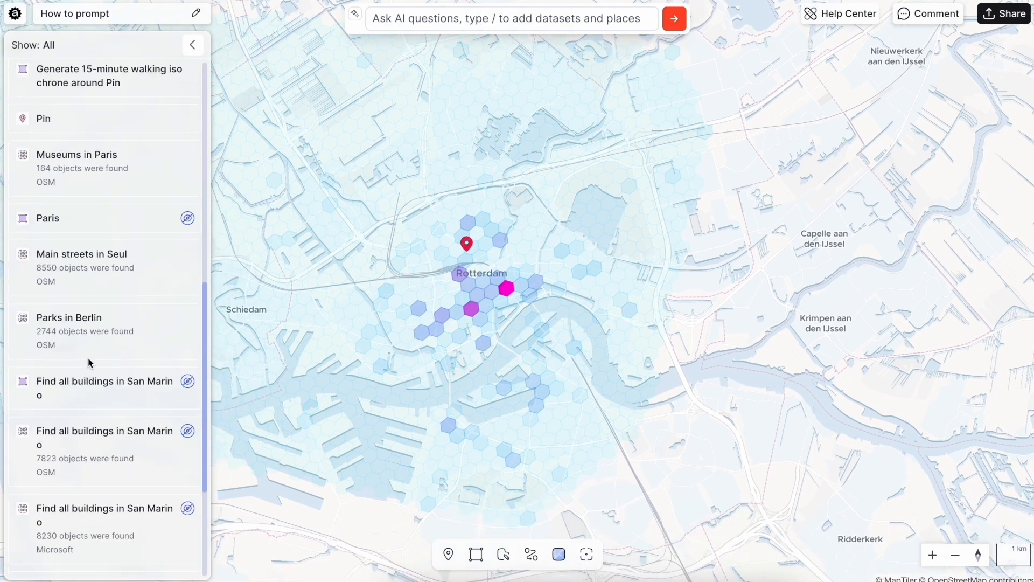
pyautogui.click(69, 560)
pyautogui.click(544, 18)
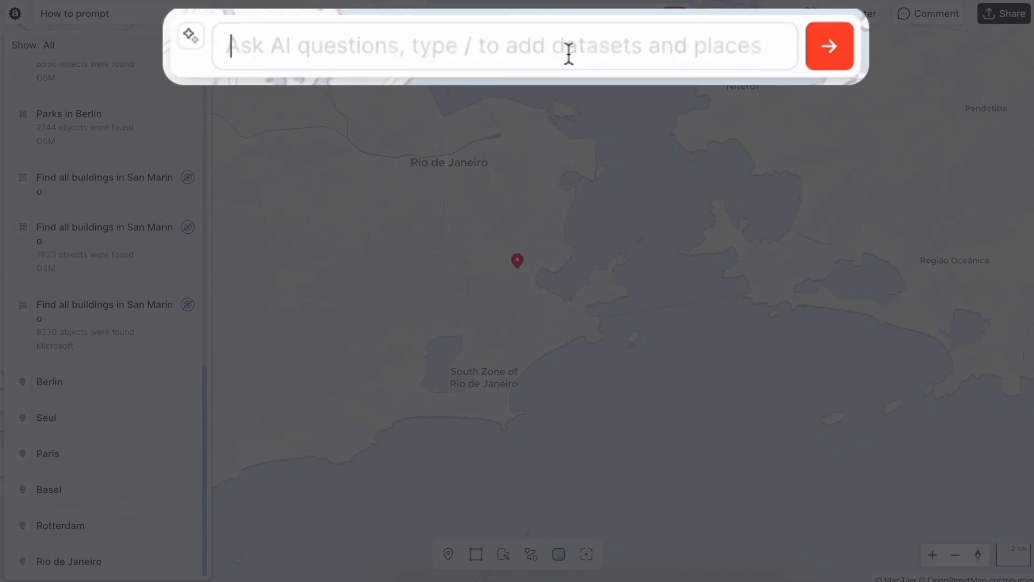
pyautogui.write('Population in Rii')
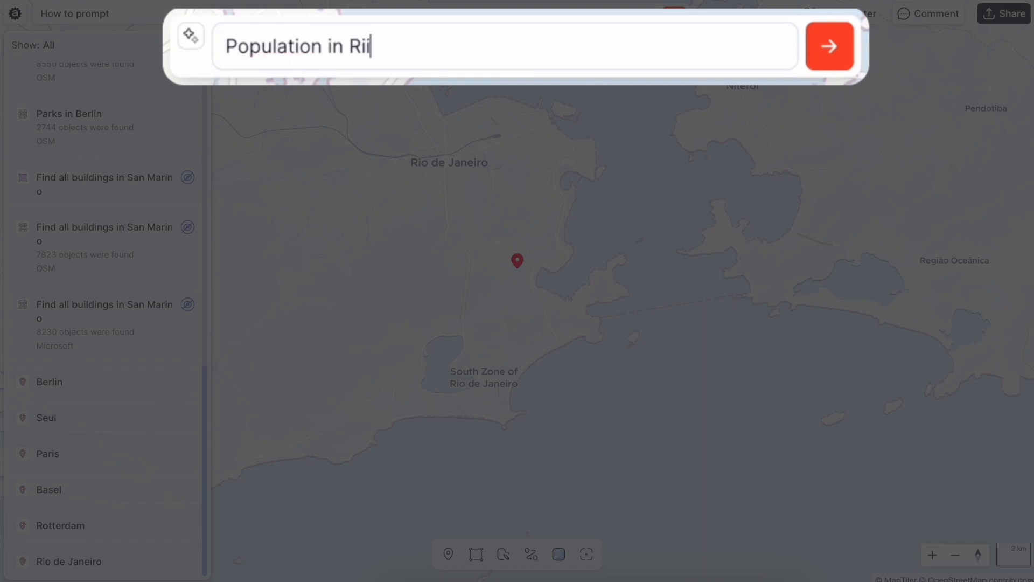
pyautogui.press('BackSpace')
pyautogui.write('o de Jane')
pyautogui.write('iro')
pyautogui.press('Return')
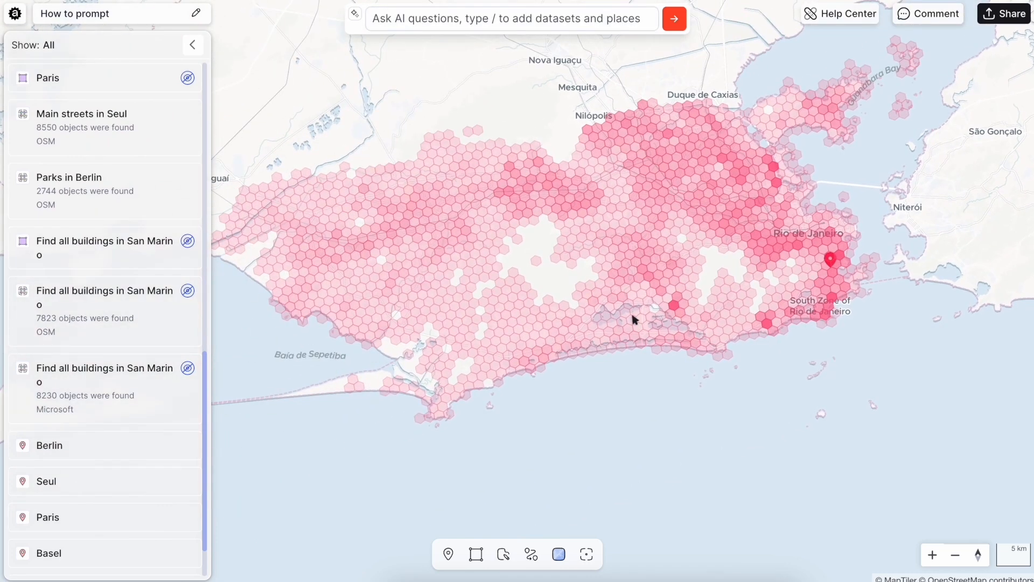
# - Inspect the population attributes of two dark coastal hexagons and one pale inland hexagon in Rio de Janeiro
pyautogui.scroll(5, 813, 297)
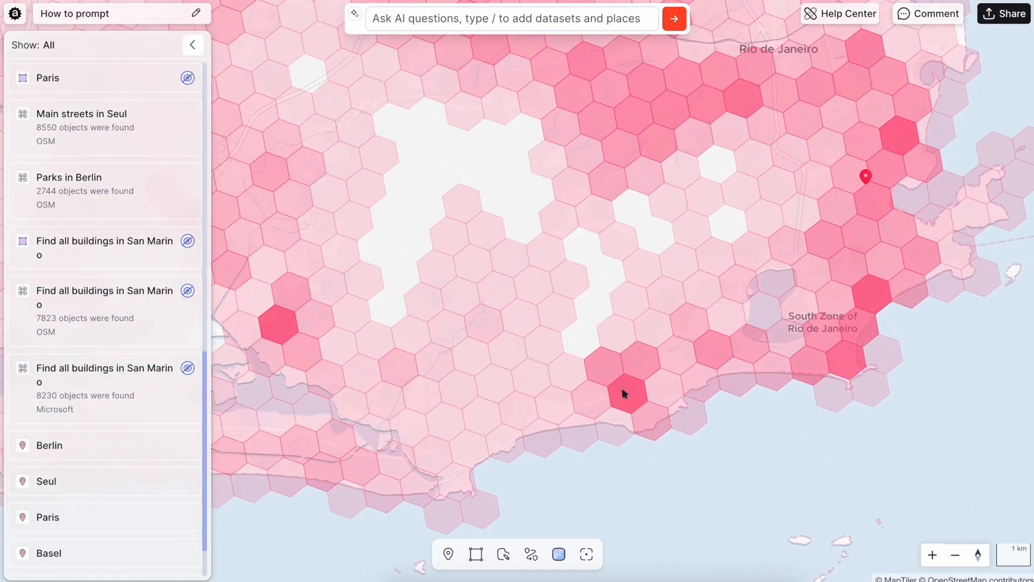
pyautogui.click(890, 297)
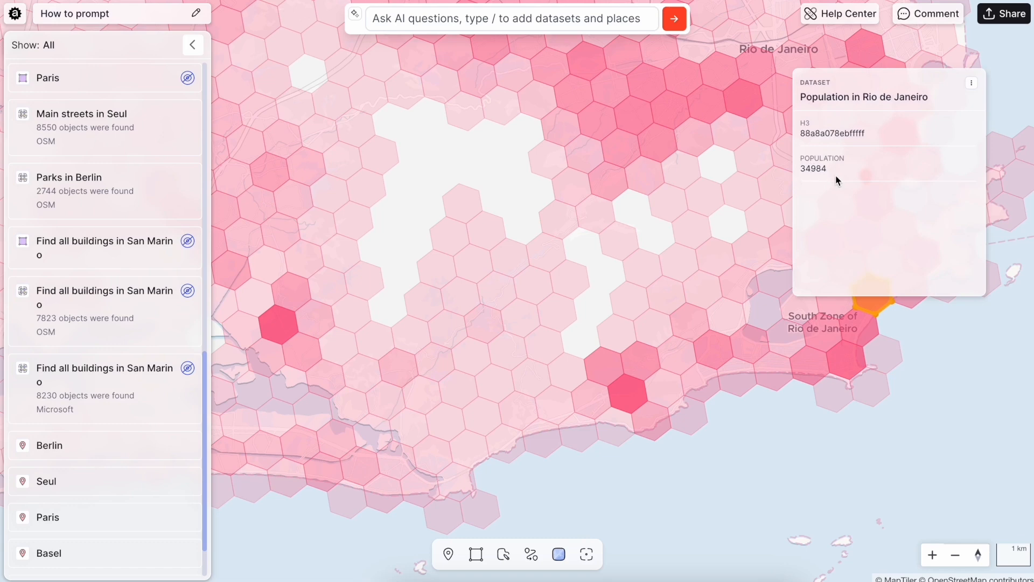
pyautogui.click(756, 410)
pyautogui.click(622, 392)
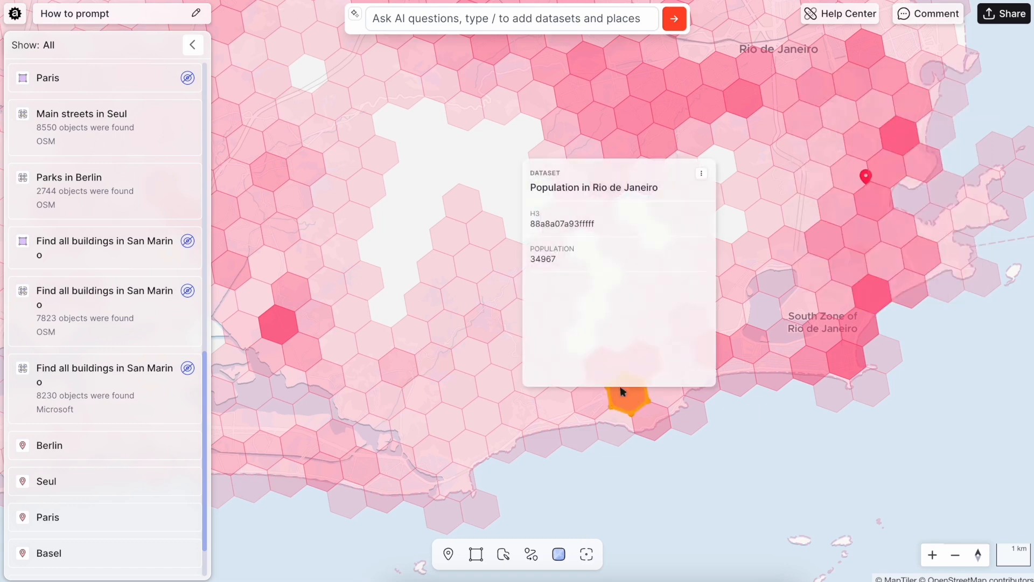
pyautogui.click(608, 460)
pyautogui.click(472, 210)
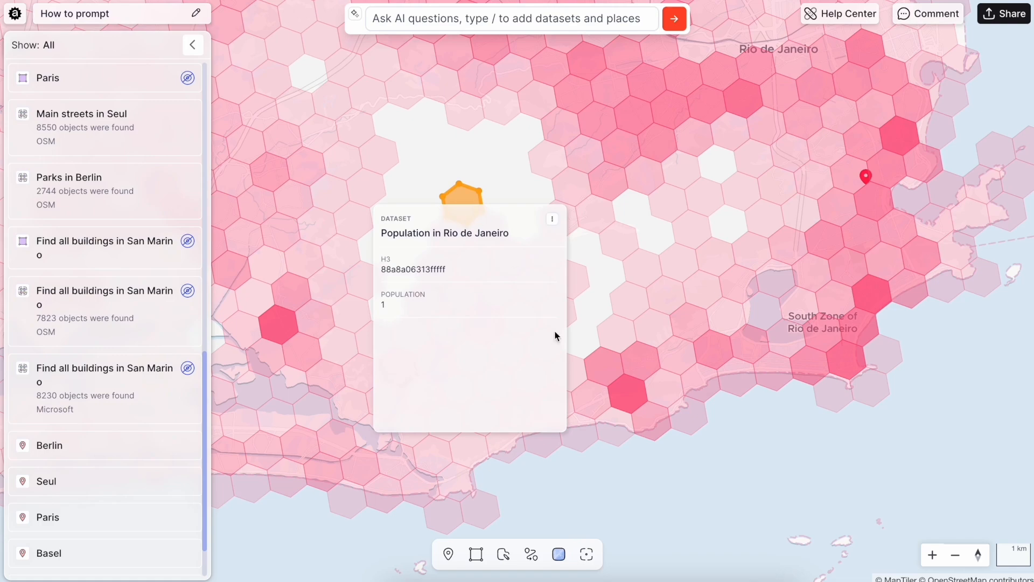
# - Submit the AI prompt "Population over 10000 people in" followed by a reference to the existing "Population in Rio de Janeiro" dataset
pyautogui.scroll(-5, 574, 457)
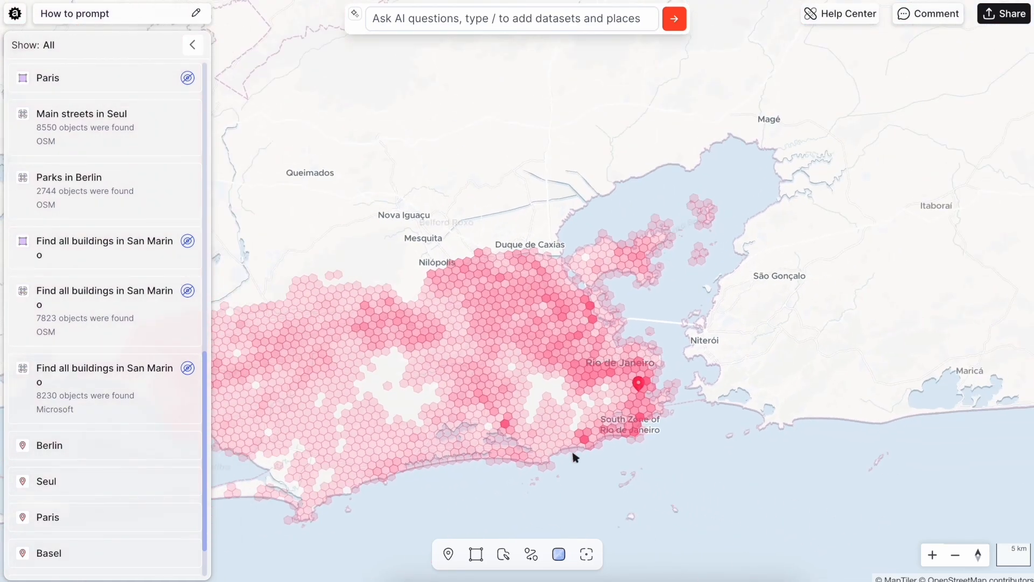
pyautogui.scroll(-2, 574, 457)
pyautogui.click(533, 17)
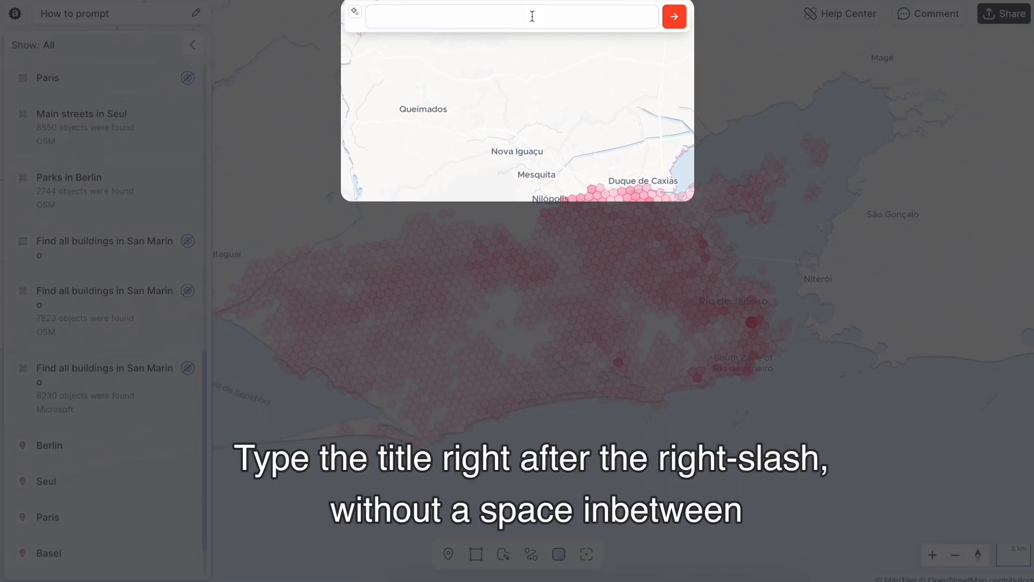
pyautogui.write('Population')
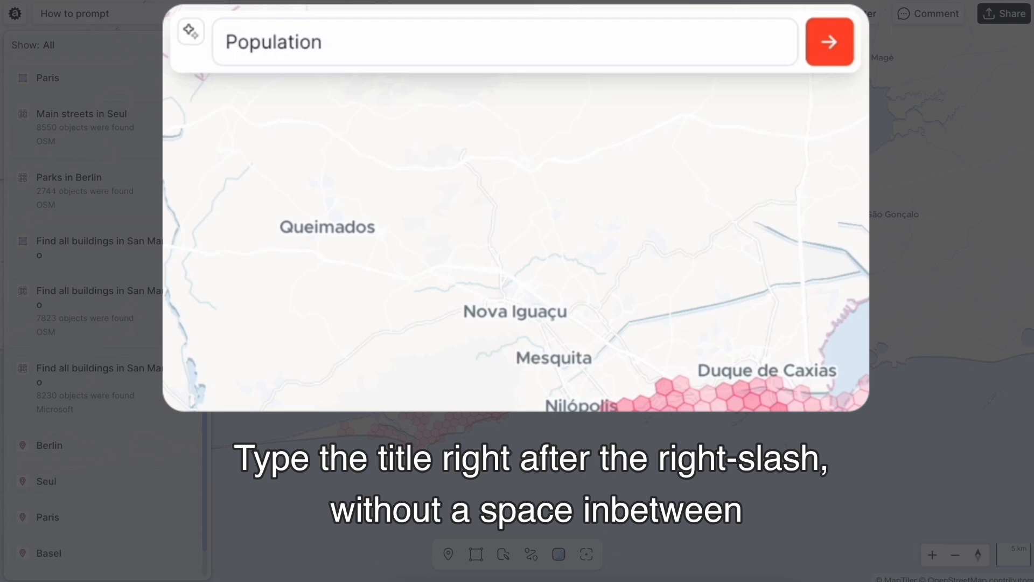
pyautogui.write(' over 10000 ')
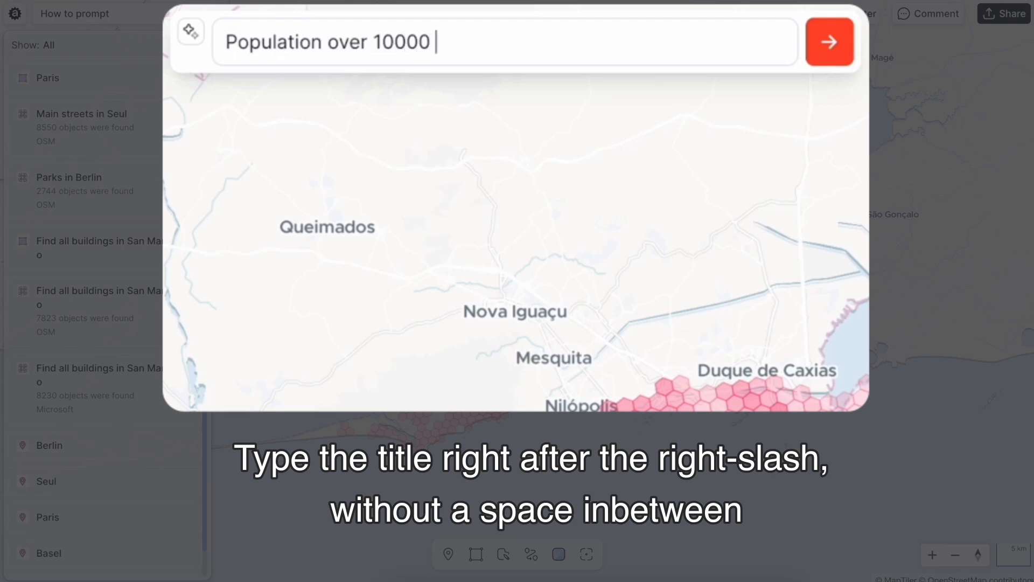
pyautogui.write('people in /po')
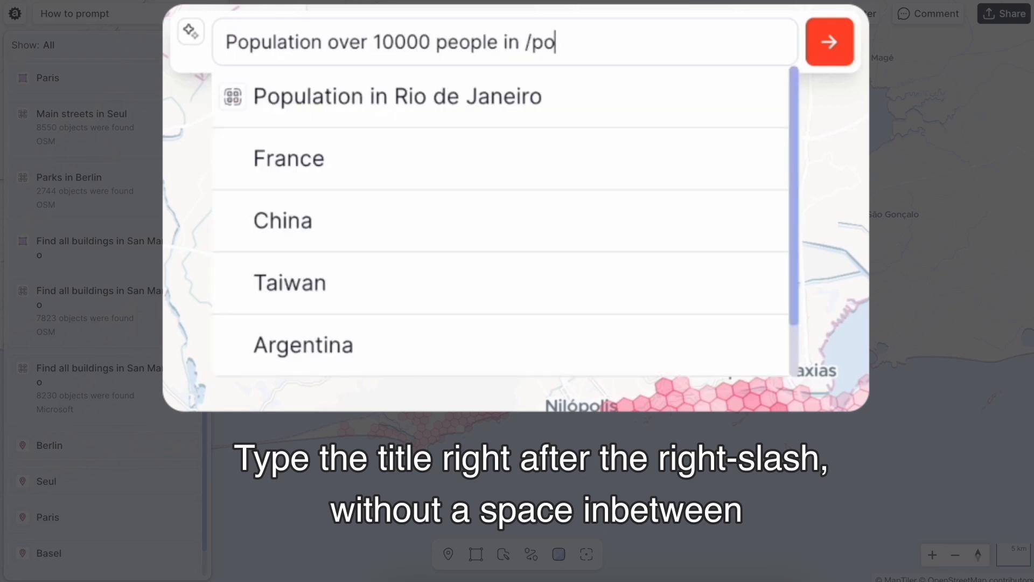
pyautogui.press('Return')
pyautogui.click(824, 76)
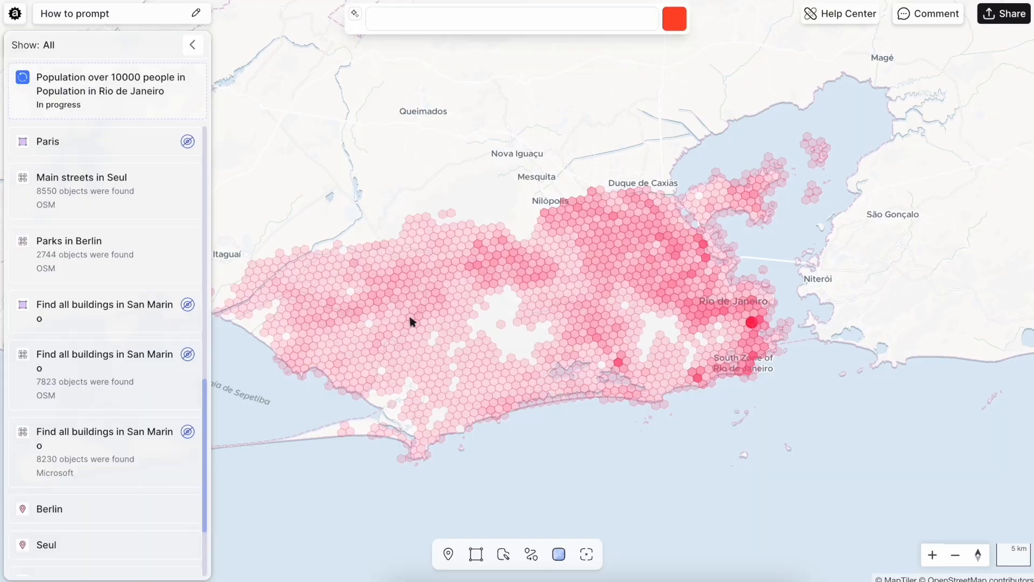
# - Hide the original "Population in Rio de Janeiro" dataset so that only the filtered hexagons are displayed
pyautogui.scroll(5, 709, 311)
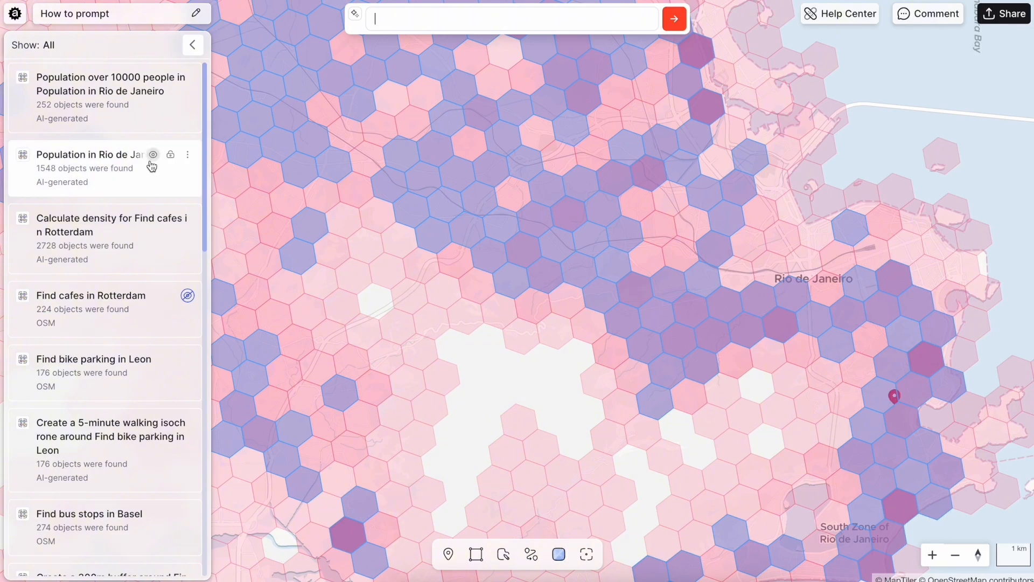
pyautogui.click(151, 156)
pyautogui.scroll(-5, 638, 301)
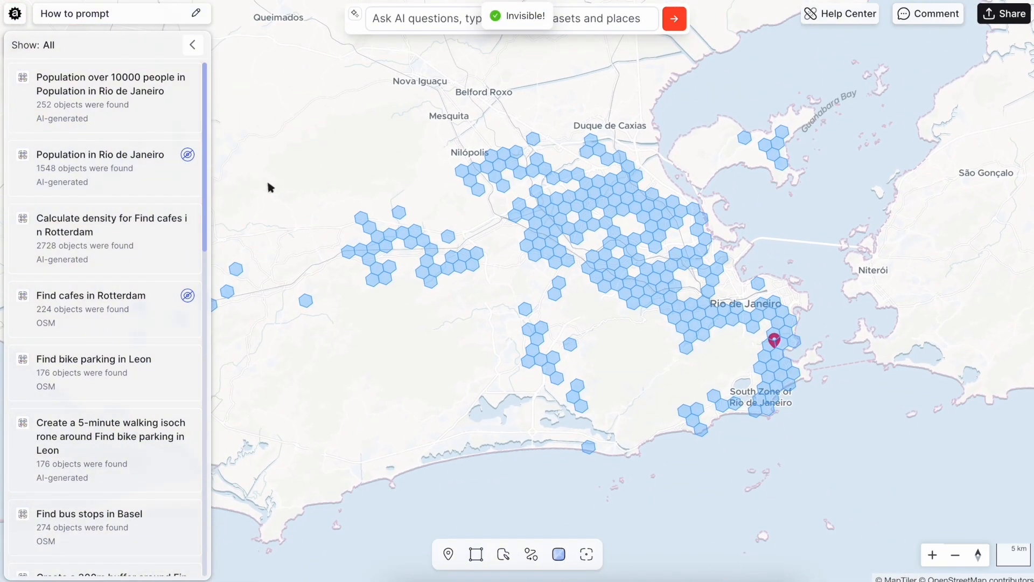
# - Style the "Population over 10000 people" dataset as a Gradient based on the POPULATION column
pyautogui.click(187, 77)
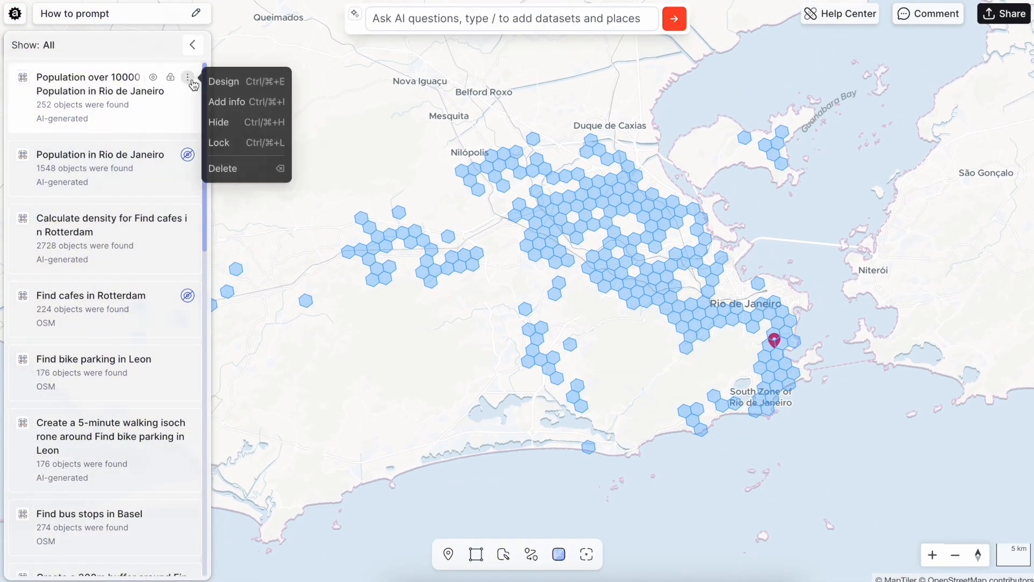
pyautogui.click(252, 81)
pyautogui.click(875, 113)
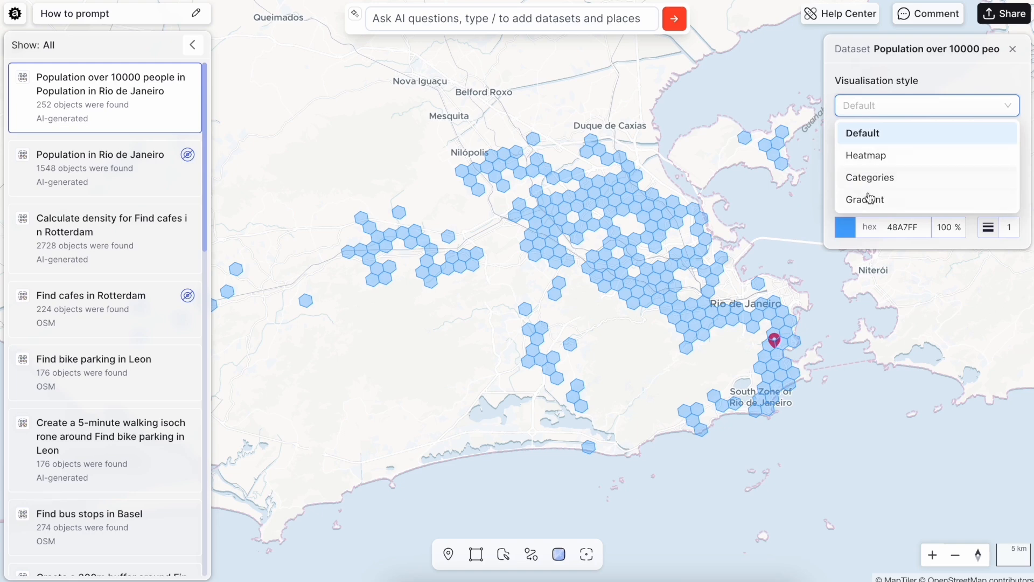
pyautogui.click(873, 196)
pyautogui.click(853, 184)
pyautogui.click(861, 232)
# - Set the gradient's maximum color to deep blue 3E0EFF and its minimum color to light blue 9DD4FF
pyautogui.click(845, 229)
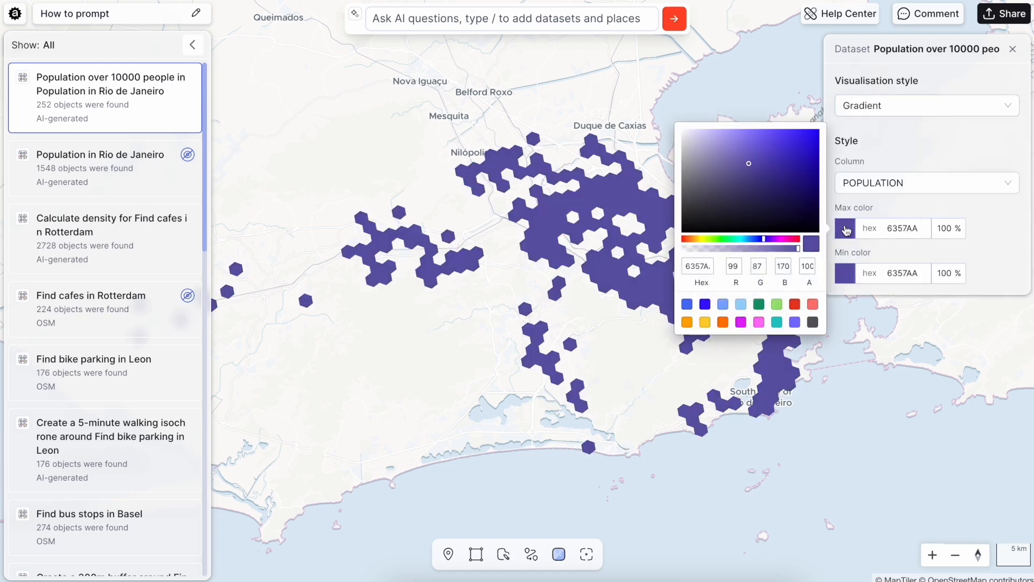
pyautogui.click(704, 304)
pyautogui.click(844, 273)
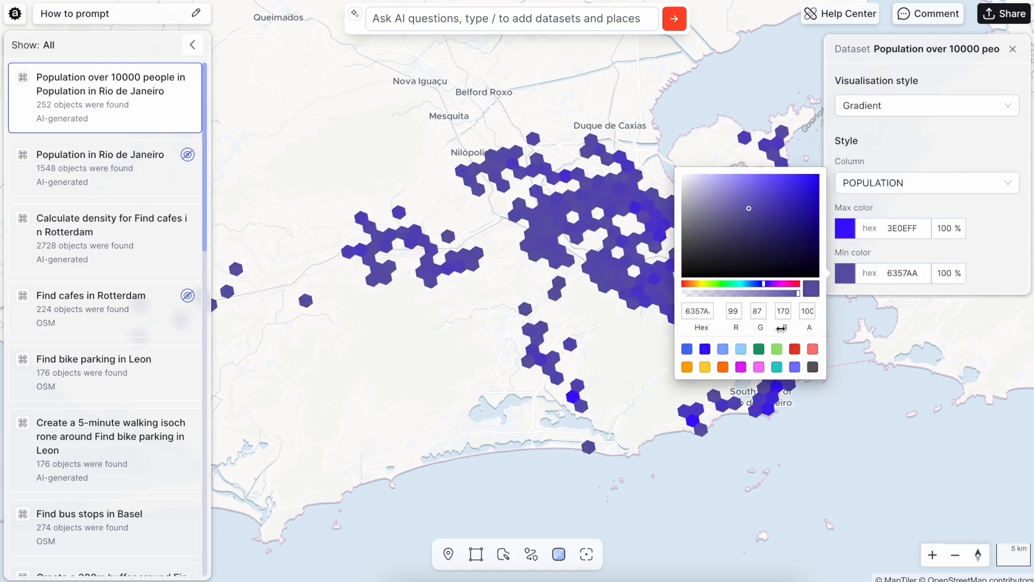
pyautogui.click(740, 349)
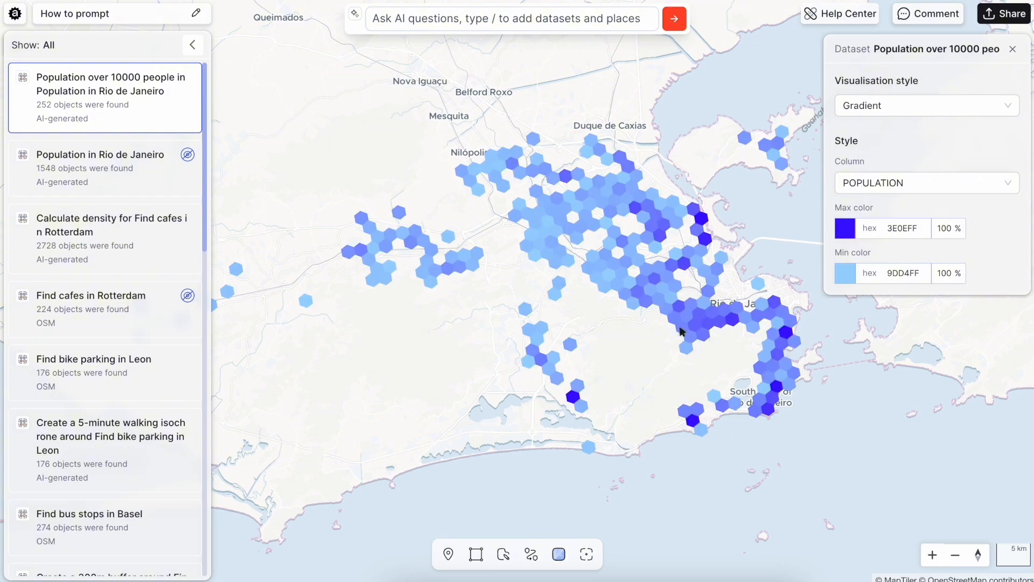
# - Inspect the population attribute of a light blue hexagon in the filtered Rio de Janeiro grid, and close the dataset's style settings
pyautogui.scroll(5, 682, 331)
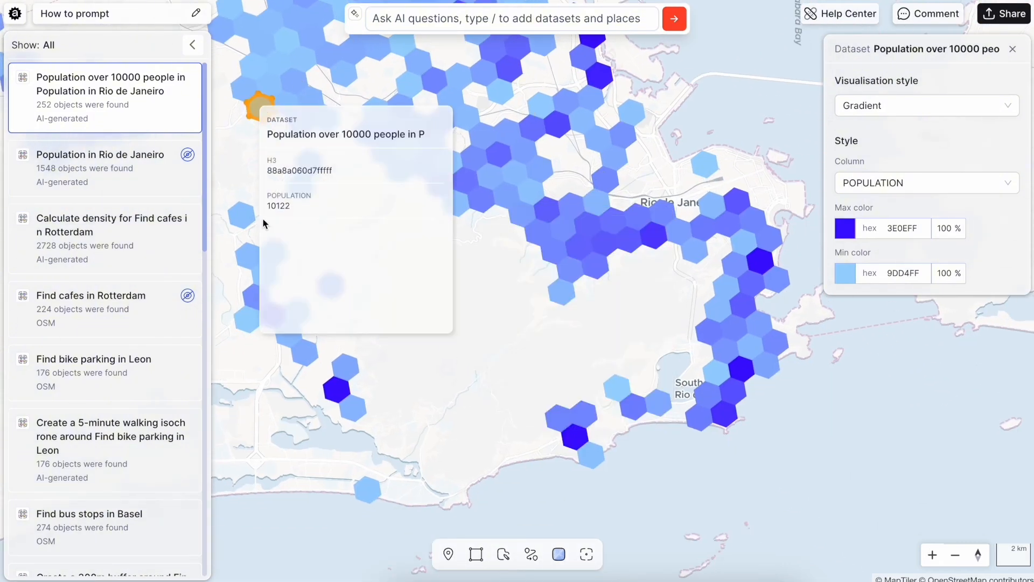
pyautogui.scroll(-5, 537, 374)
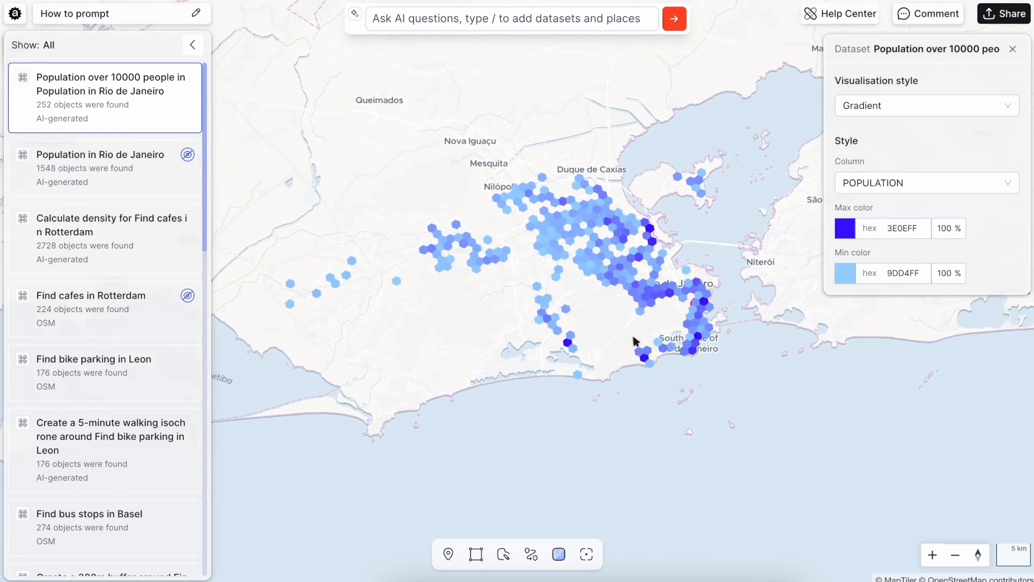
pyautogui.click(1008, 51)
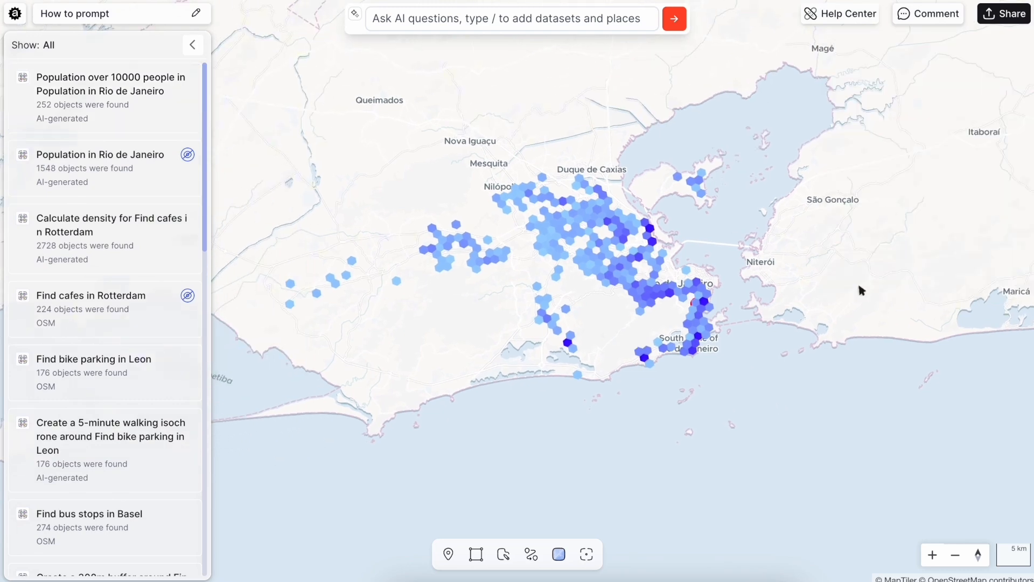